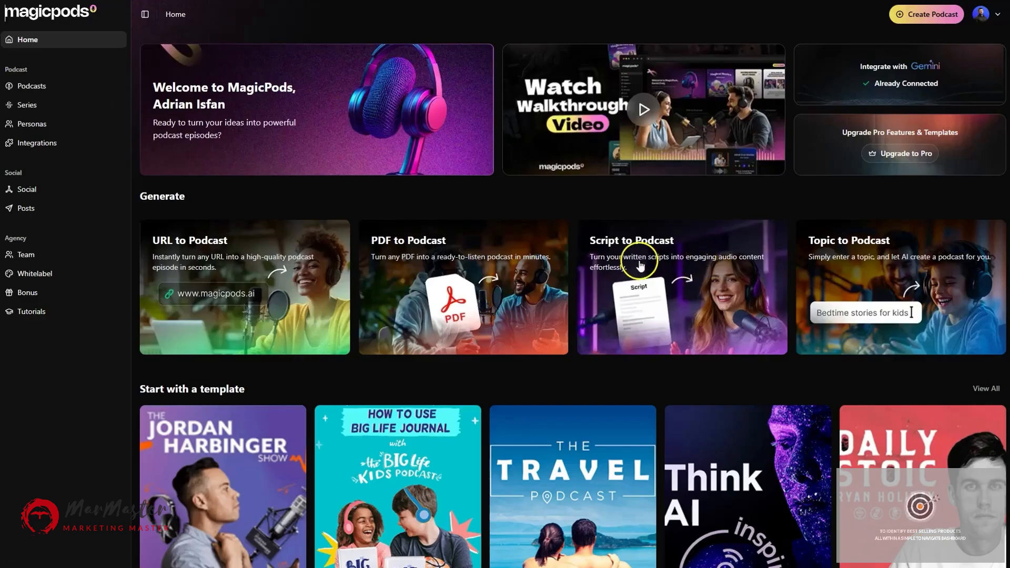
# Start a new single-episode podcast from a website URL and add callfluent.com as the source.
pyautogui.scroll(-6, 662, 295)
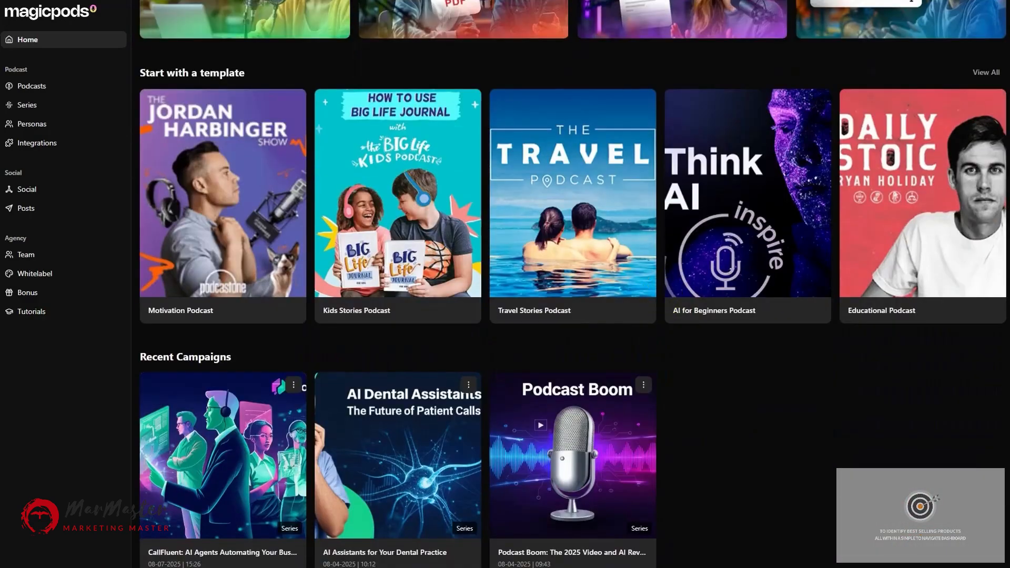
pyautogui.scroll(6, 480, 72)
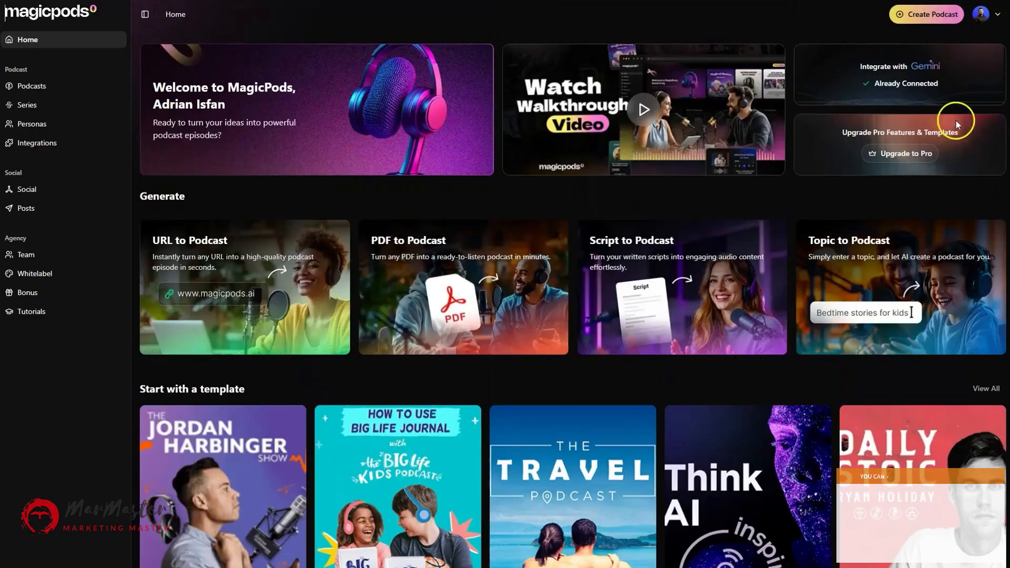
pyautogui.click(911, 16)
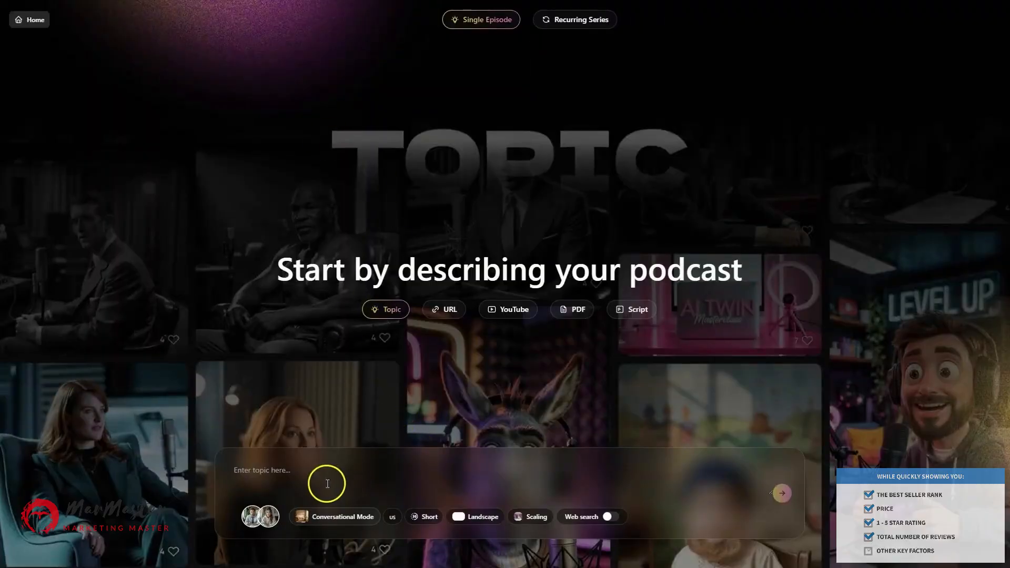
pyautogui.click(446, 316)
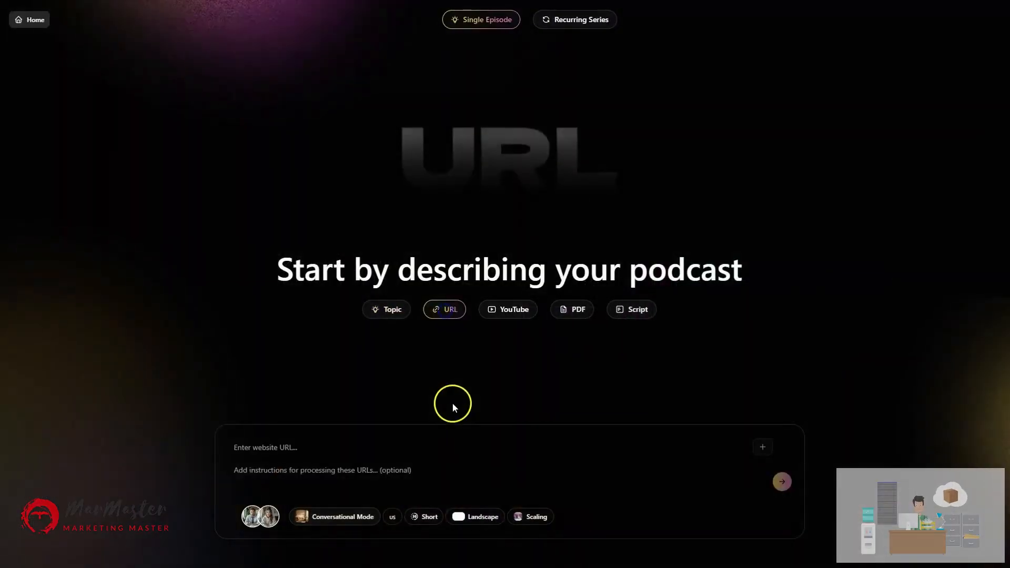
pyautogui.click(280, 447)
pyautogui.press('Return')
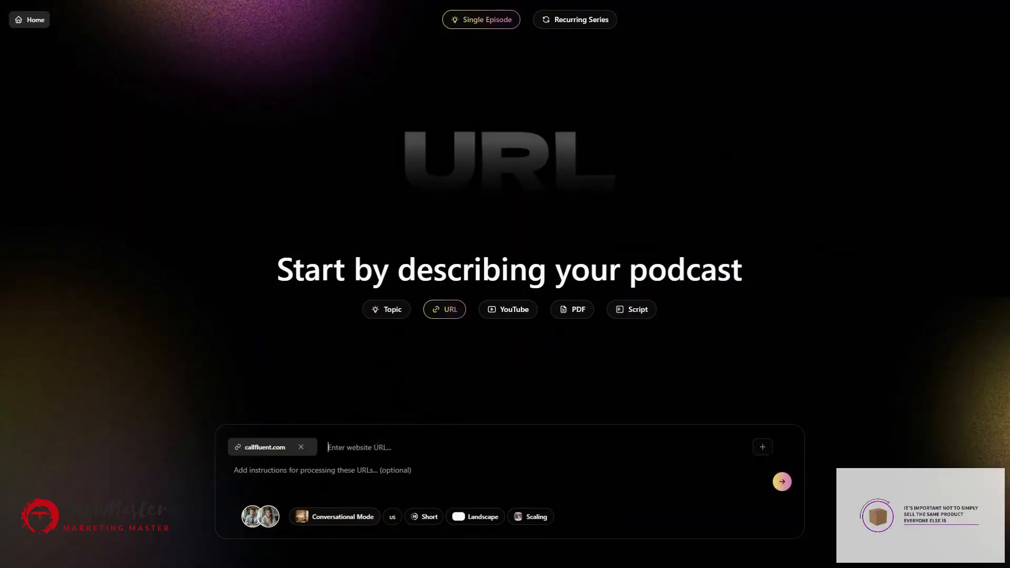
# Add instructions for a viral advertorial style podcast about CallFluent AI automating 100% of inbound and outbound calls for dental clinics, ecommerce stores and travel agencies.
pyautogui.click(282, 483)
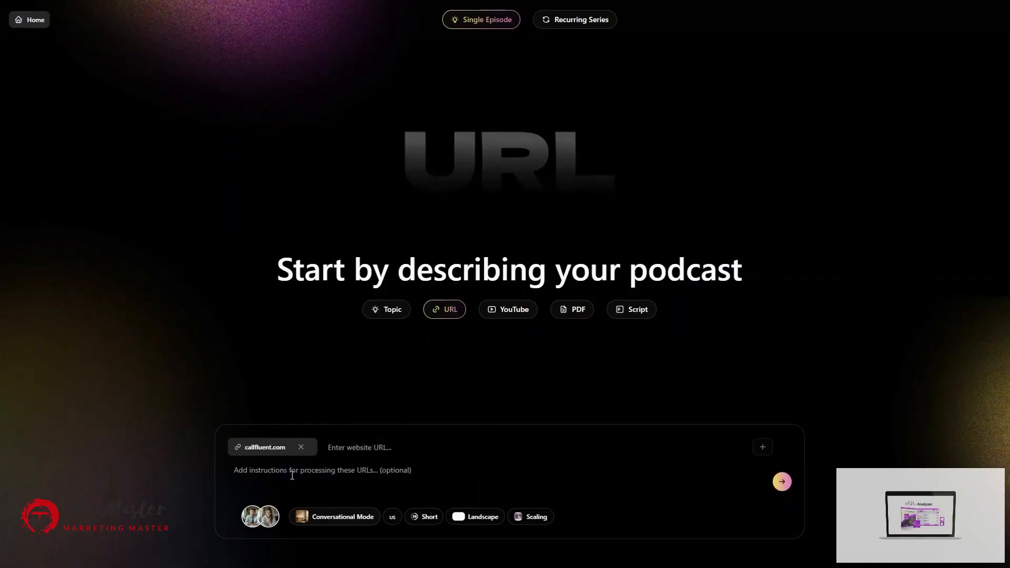
pyautogui.write('create ')
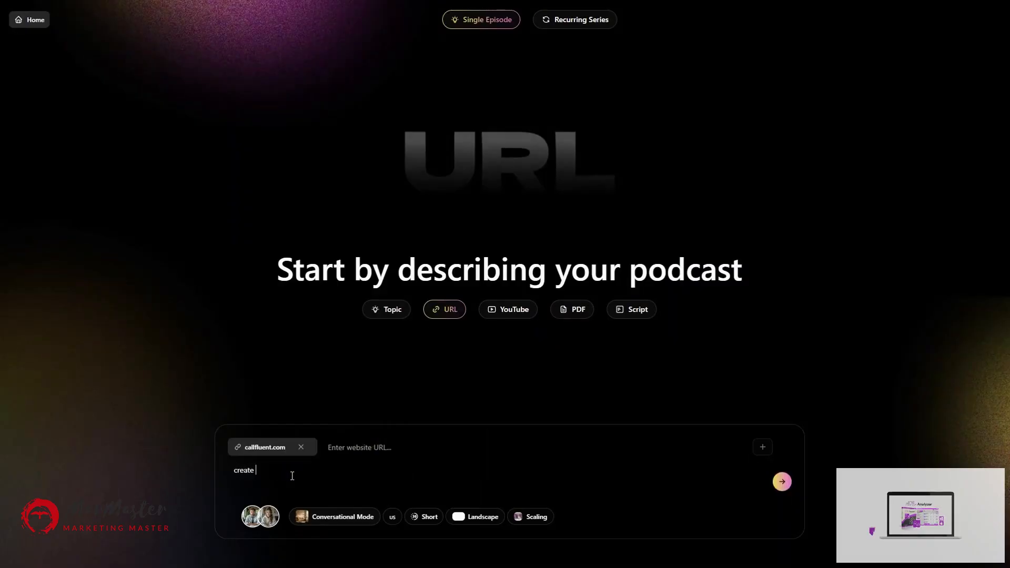
pyautogui.write('a')
pyautogui.write('n engaiong')
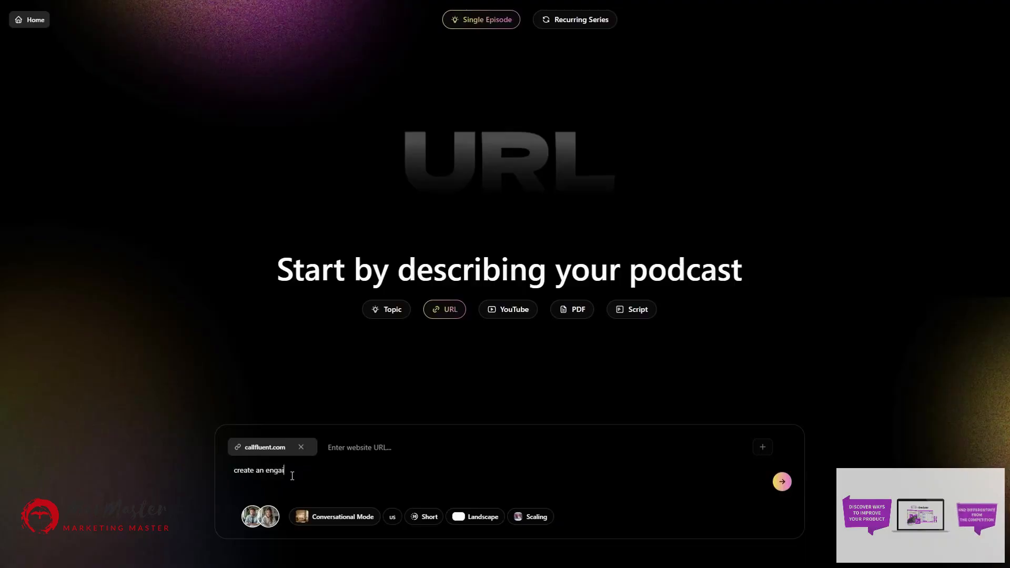
pyautogui.hotkey('ctrl', 'a')
pyautogui.write('turn this into a viral advertorial style podcast about a tool called CallFluent AI that automates 100% of inbound and outbound calls for businesses like dental clincis, ecommerce stores and travel agencies.')
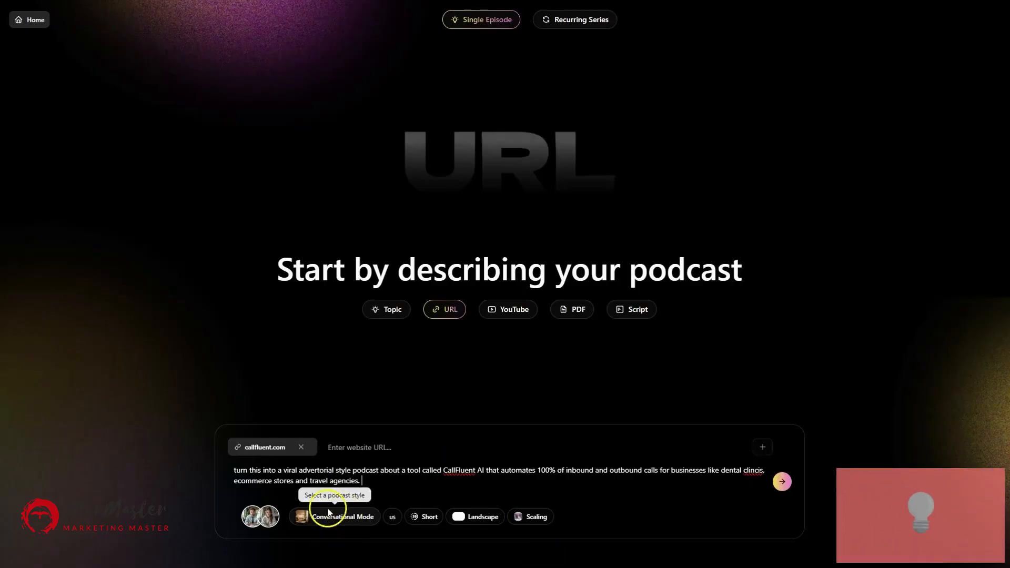
# Review the premade personas available as podcast speakers without changing the selected pair.
pyautogui.click(268, 515)
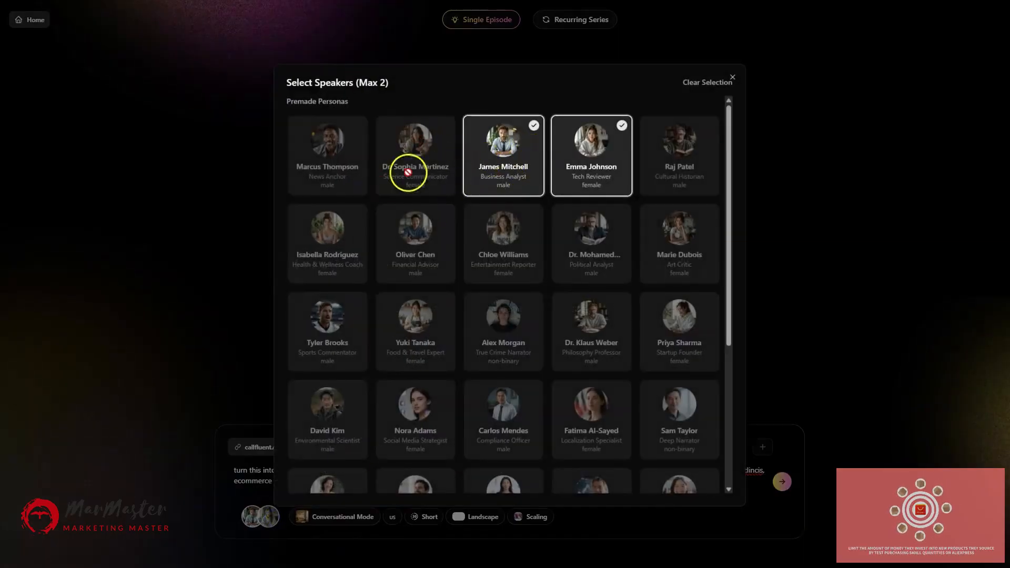
pyautogui.scroll(-4, 549, 259)
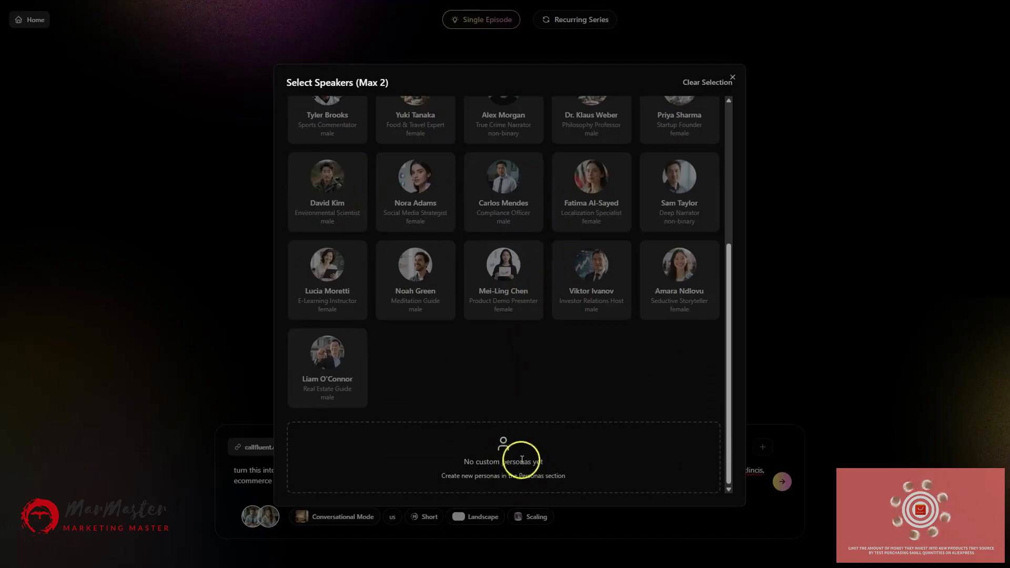
pyautogui.scroll(5, 584, 293)
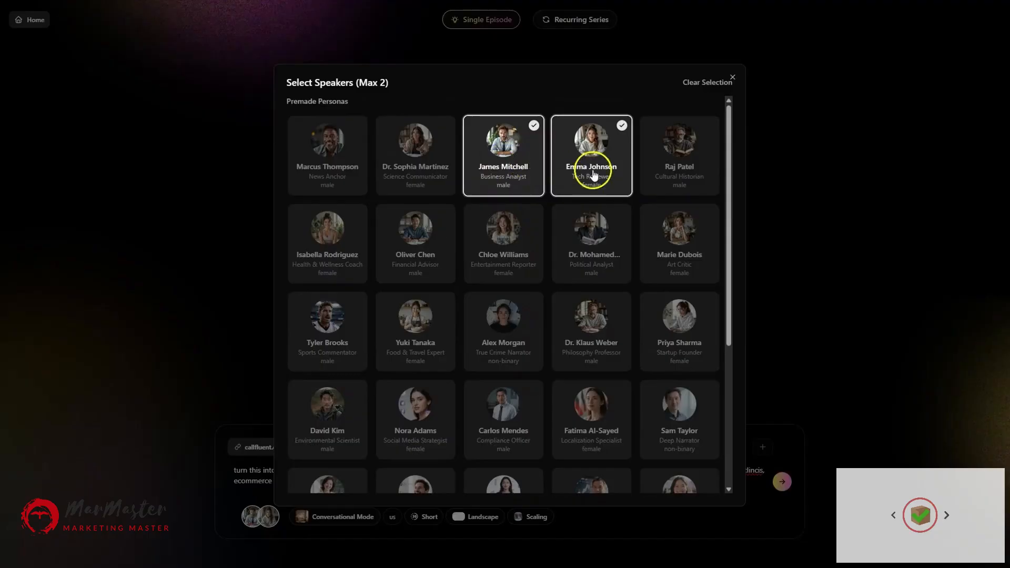
pyautogui.scroll(-5, 710, 316)
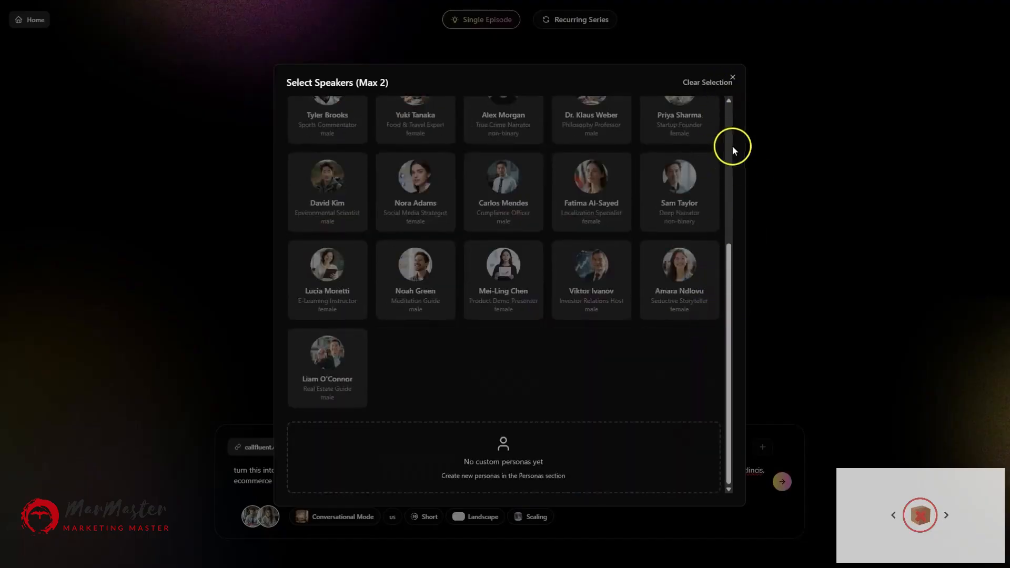
pyautogui.click(733, 78)
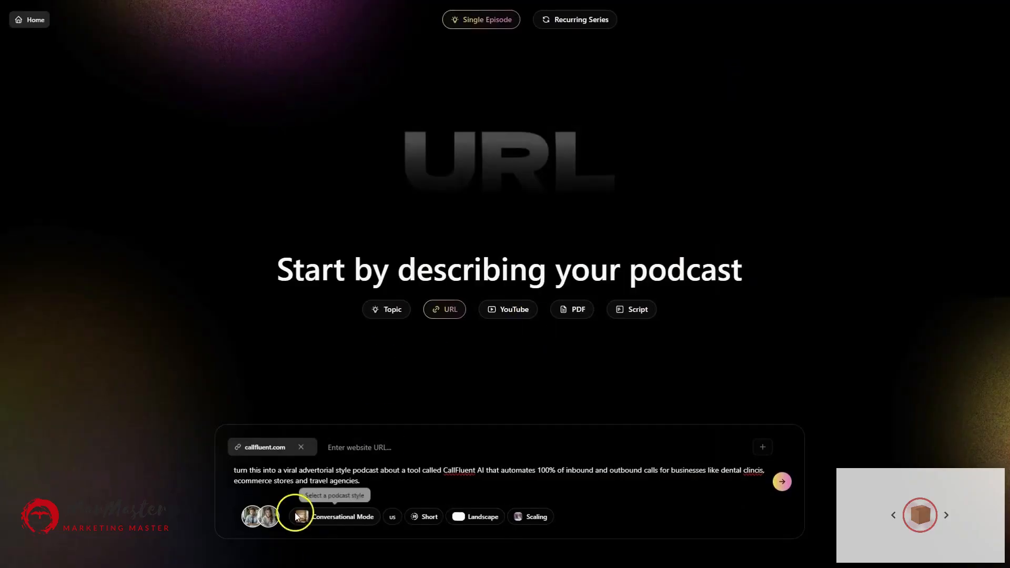
# Look through the available podcast styles and their categories without choosing a different one.
pyautogui.click(323, 518)
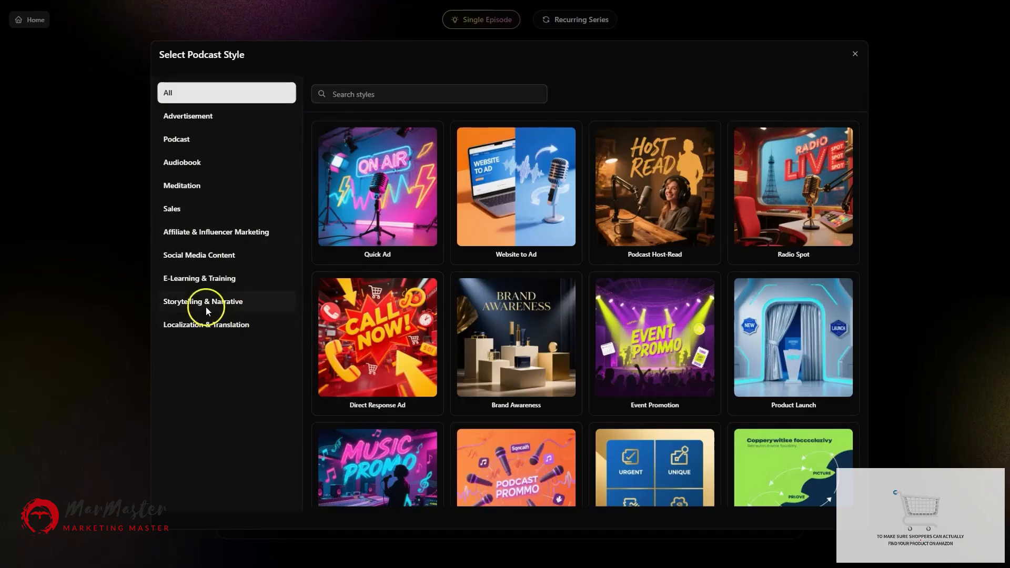
pyautogui.scroll(-1, 654, 336)
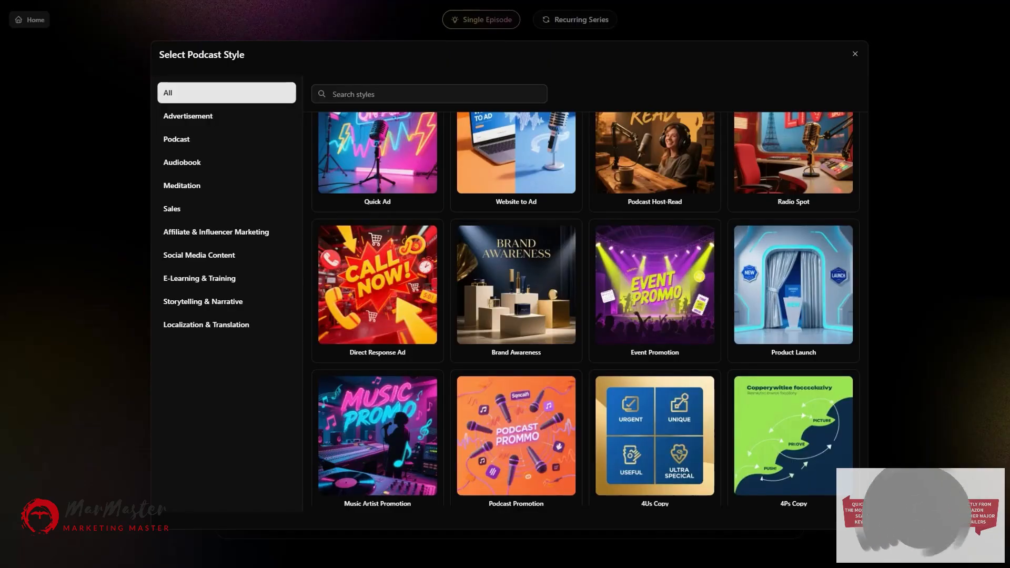
pyautogui.click(853, 53)
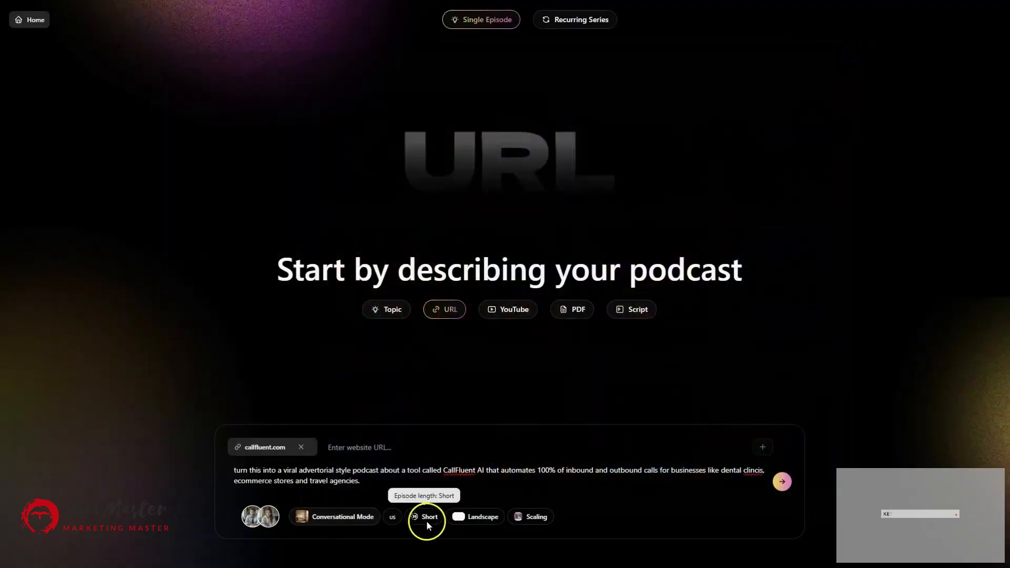
# Check the orientation and episode length options for the podcast.
pyautogui.click(475, 517)
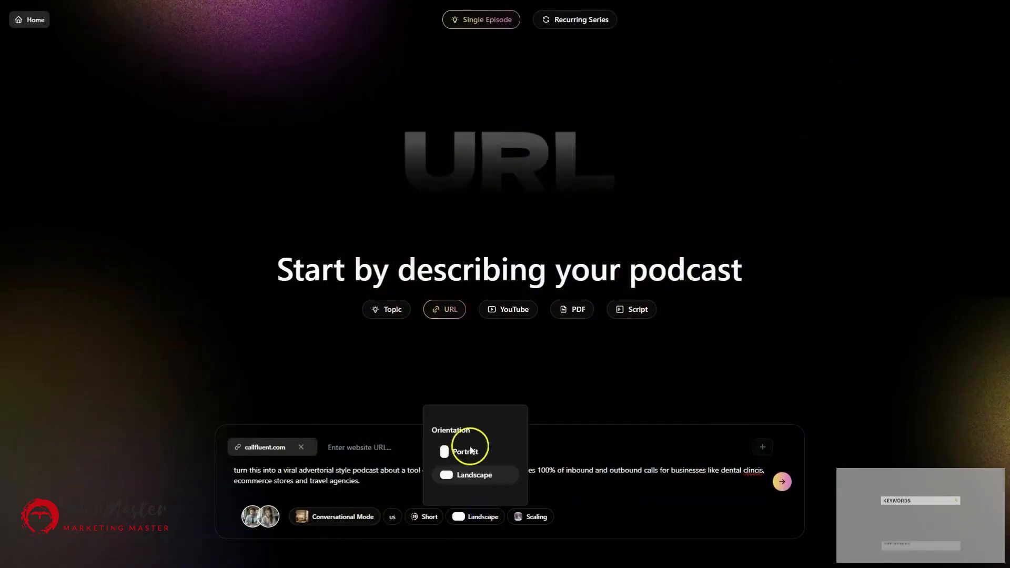
pyautogui.click(418, 521)
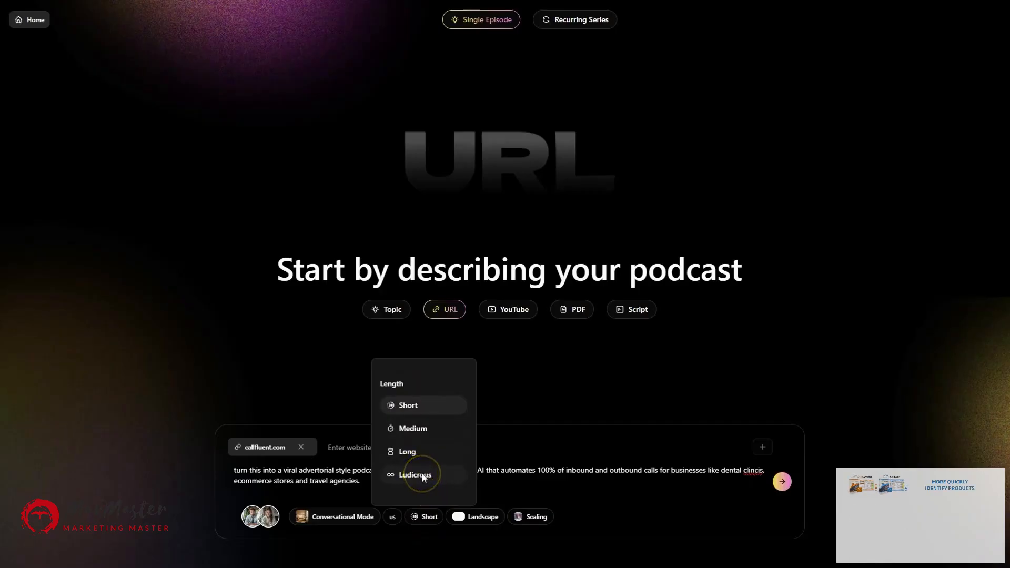
# Choose the Scaling video template and generate the podcast.
pyautogui.click(537, 510)
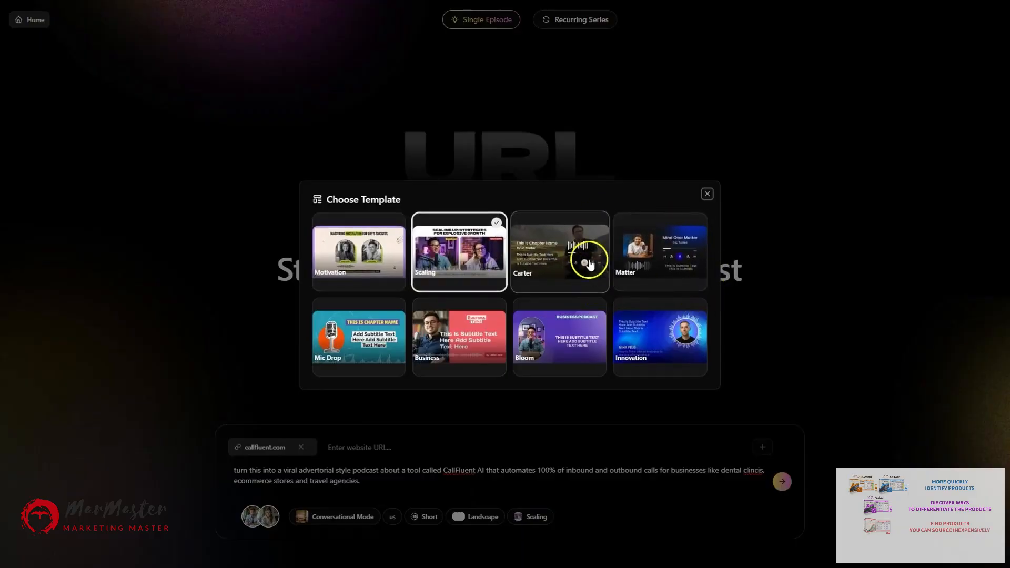
pyautogui.click(471, 262)
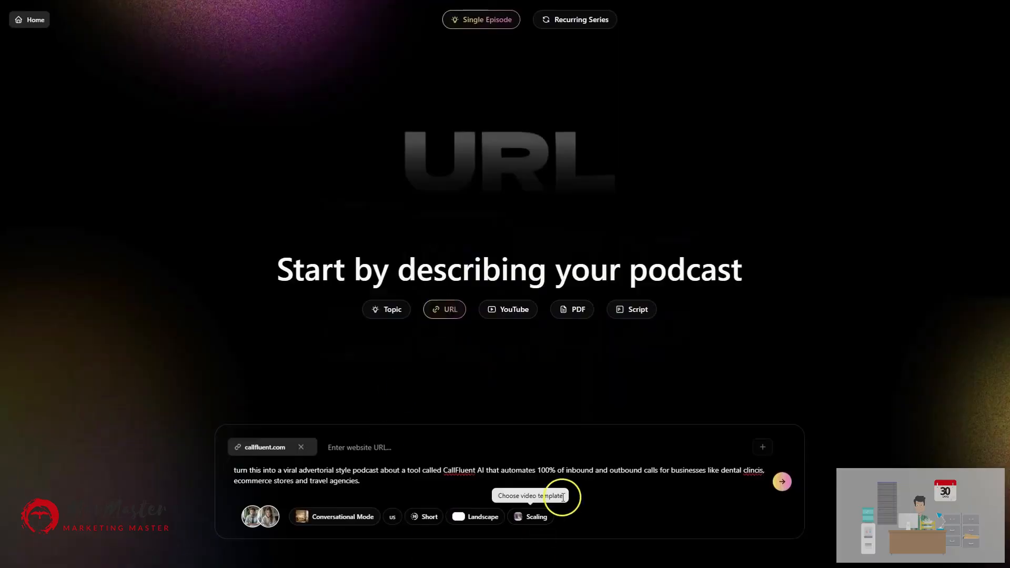
pyautogui.click(782, 483)
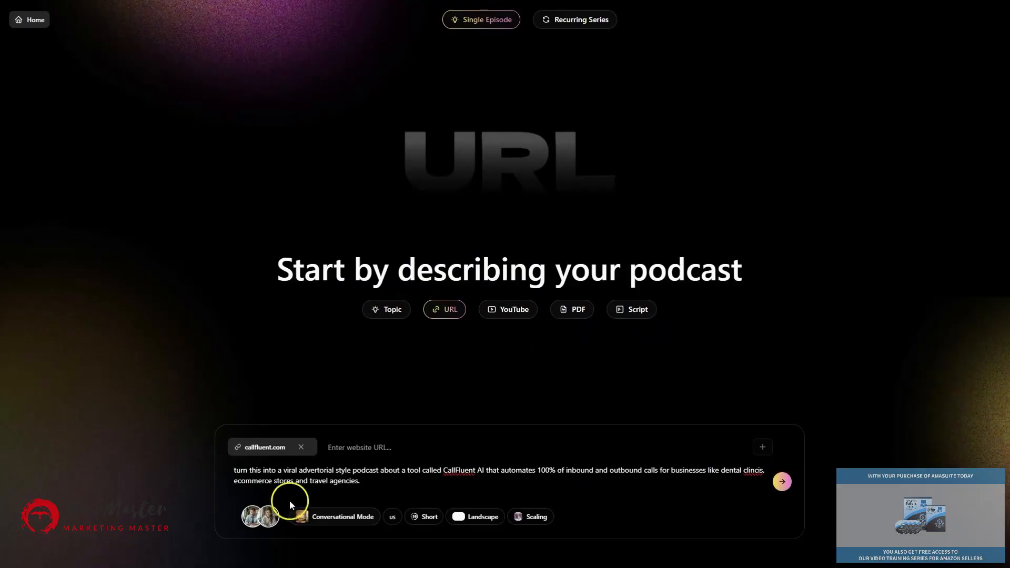
pyautogui.click(784, 485)
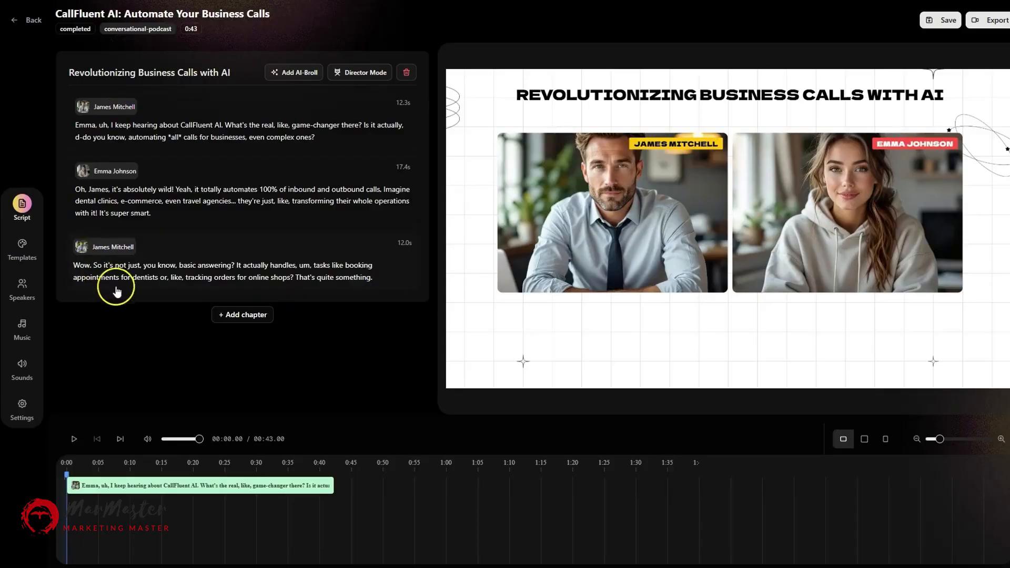
# Inspect the instruction prompts for adding a chapter, AI B-roll and Director Mode, and play the generated podcast from the beginning.
pyautogui.click(249, 317)
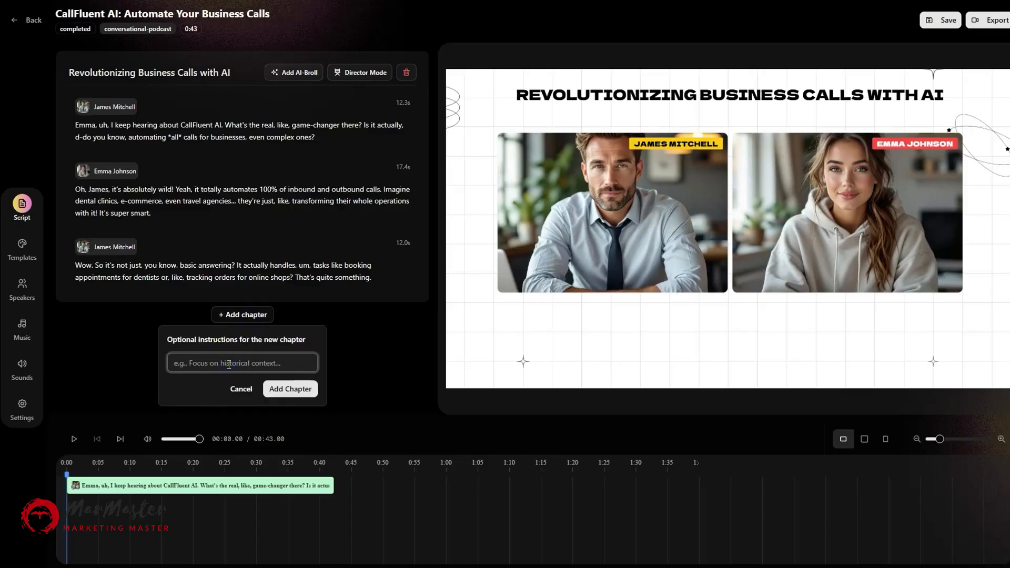
pyautogui.click(370, 351)
pyautogui.click(295, 73)
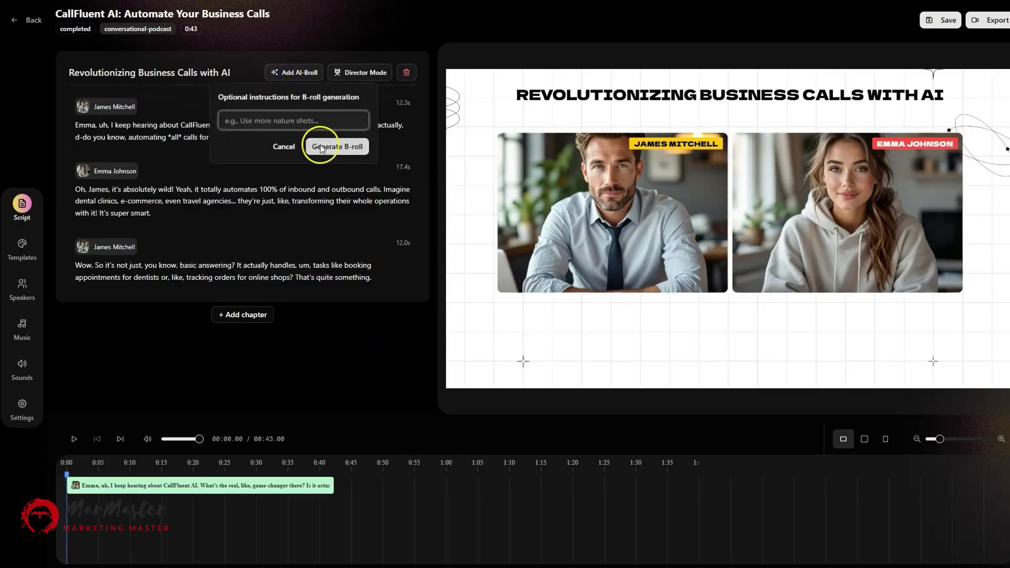
pyautogui.click(365, 73)
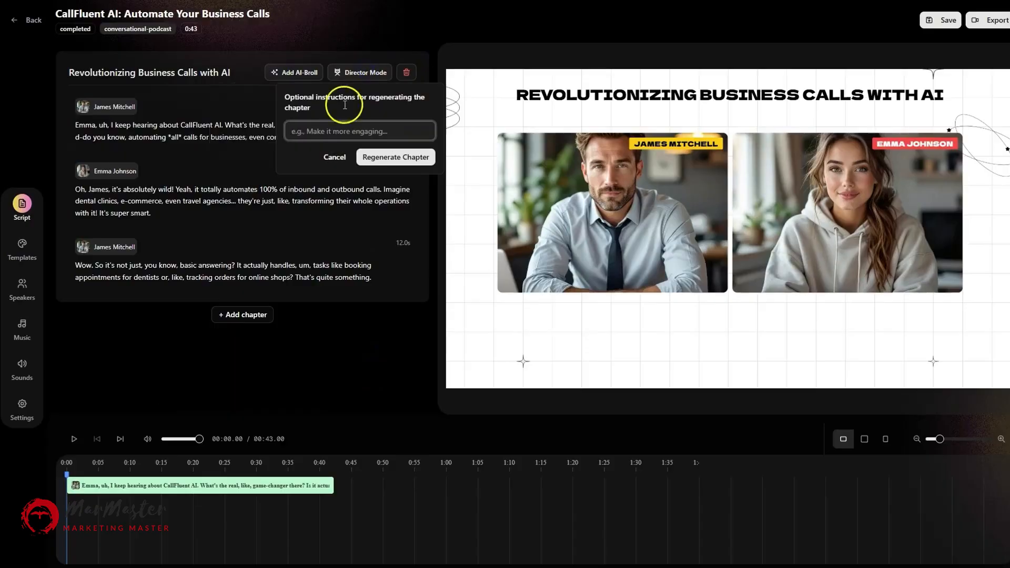
pyautogui.click(334, 135)
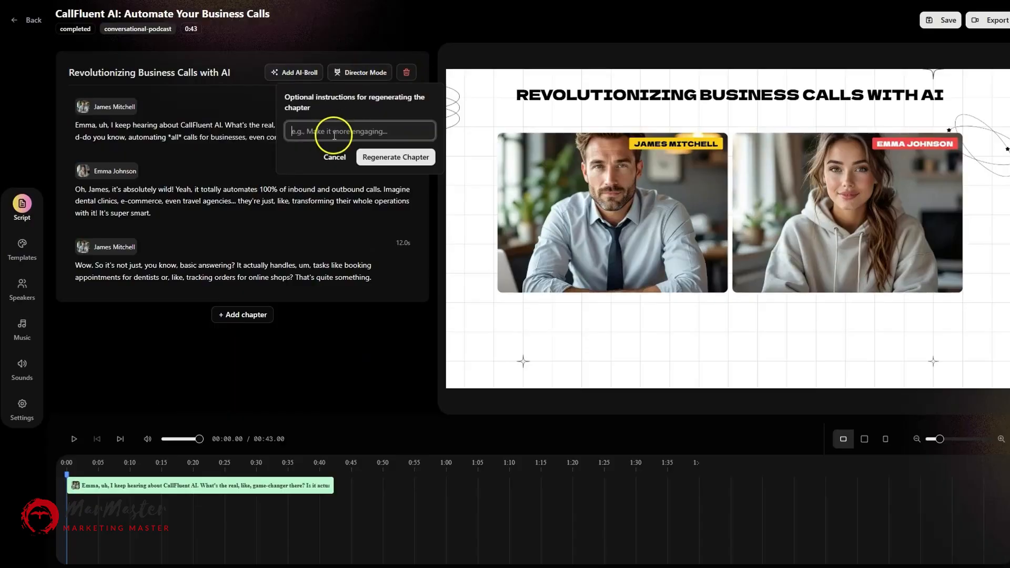
pyautogui.click(390, 42)
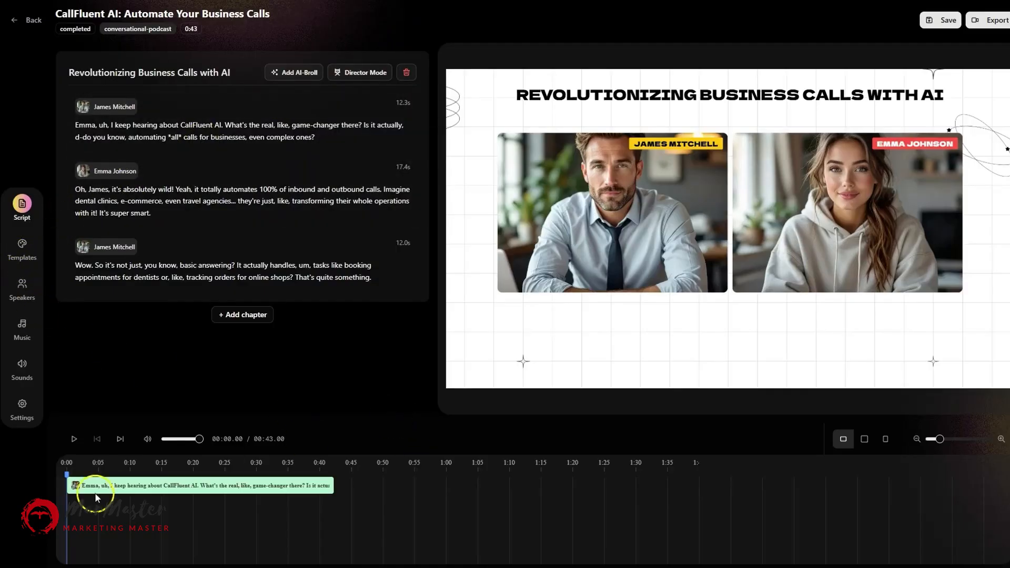
pyautogui.click(73, 439)
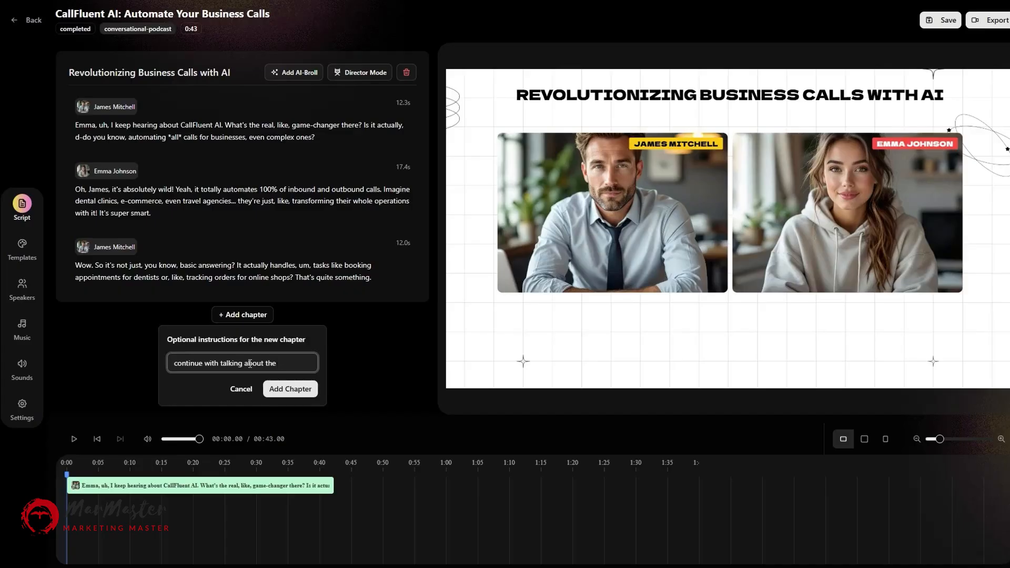
# Add a chapter with the instructions "continue with talking about the benefits of automating calls, how much time and money businesses actually save.".
pyautogui.write('s of automa')
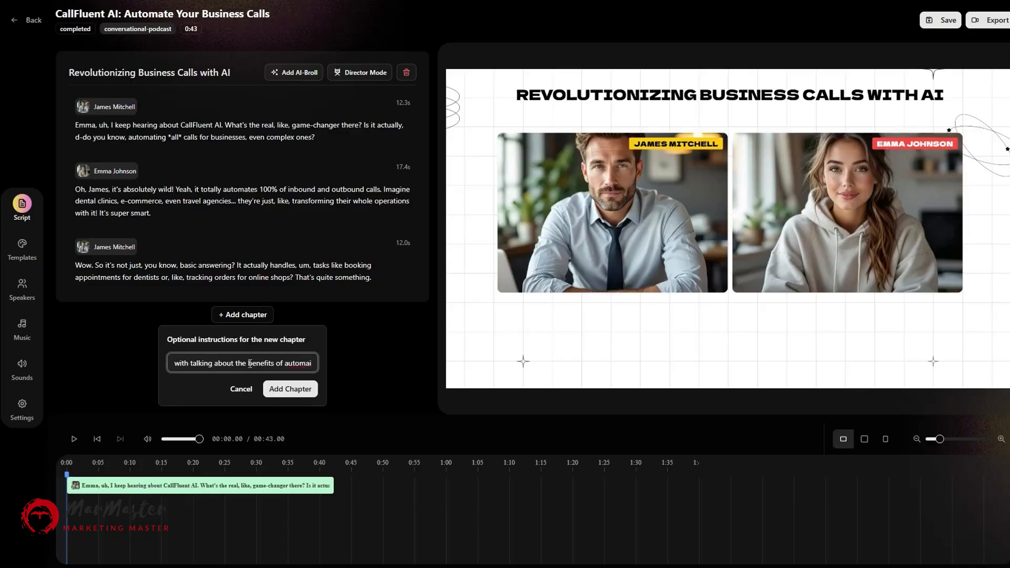
pyautogui.write('ting call')
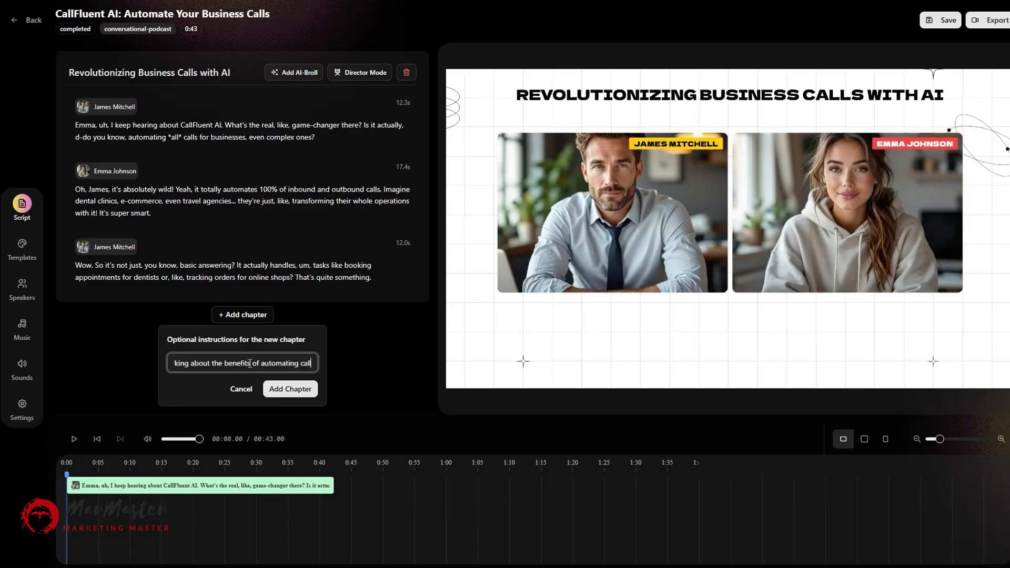
pyautogui.write('s, how much')
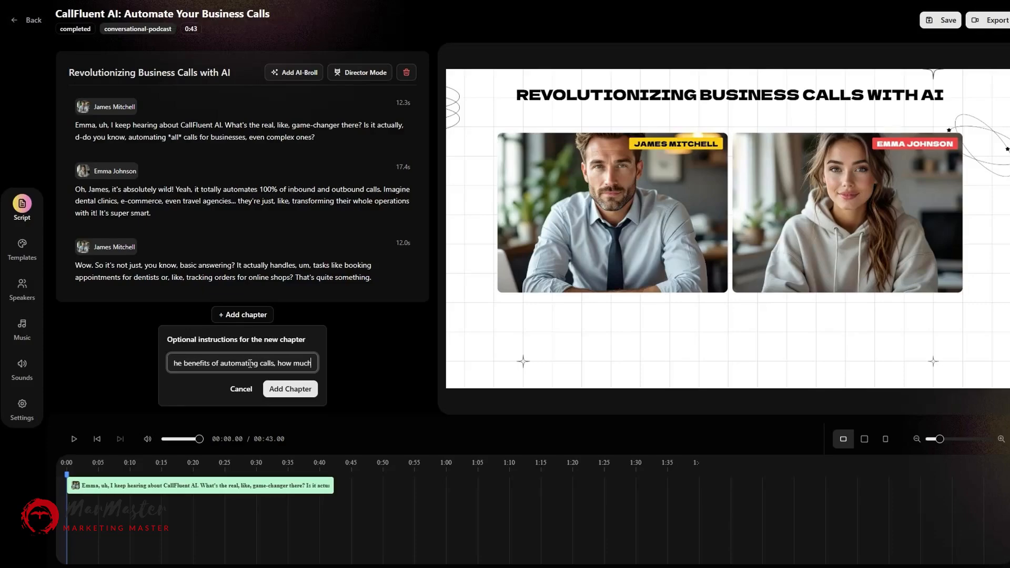
pyautogui.write(' time and money busin')
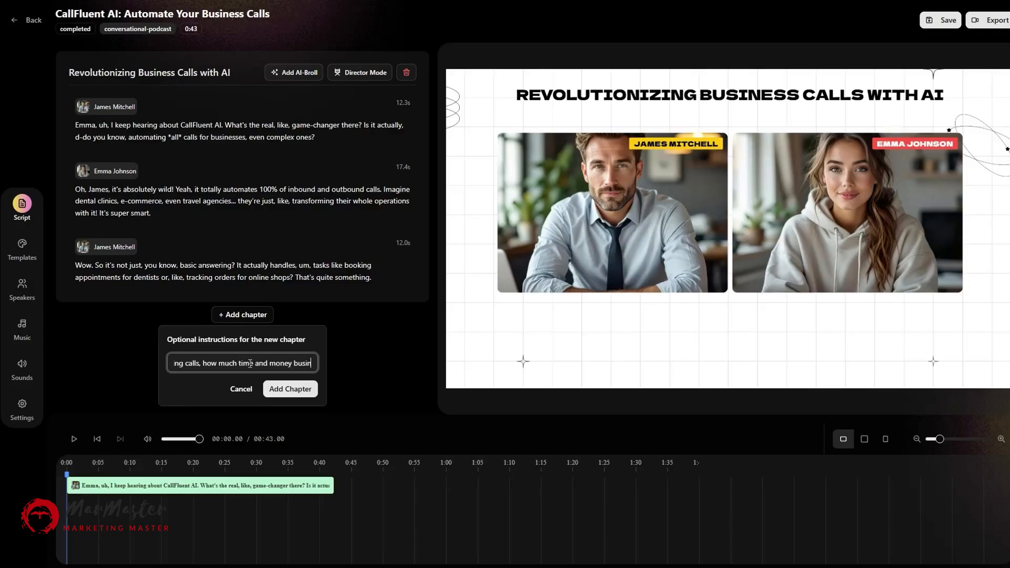
pyautogui.write('esses actually save.')
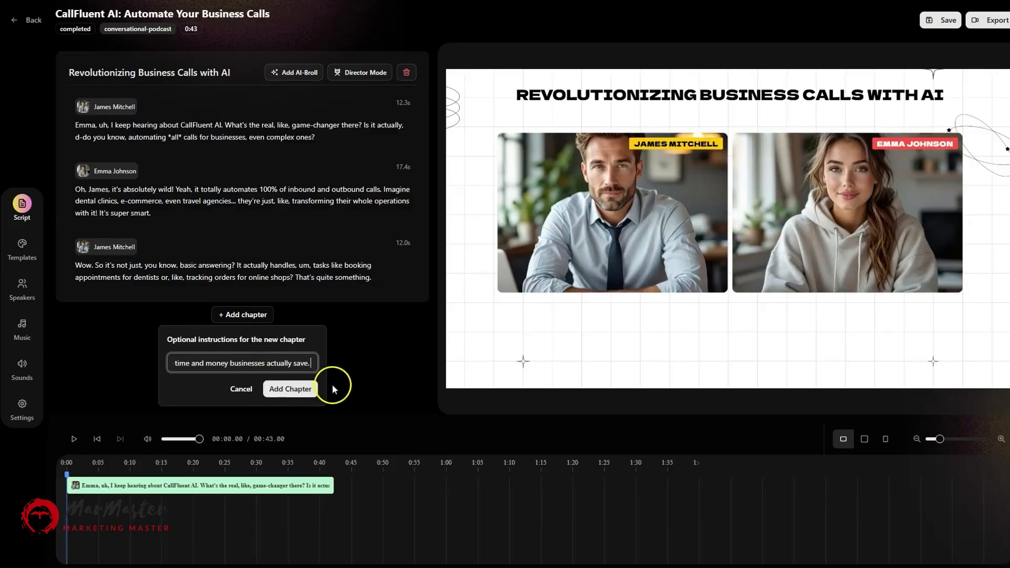
pyautogui.click(294, 388)
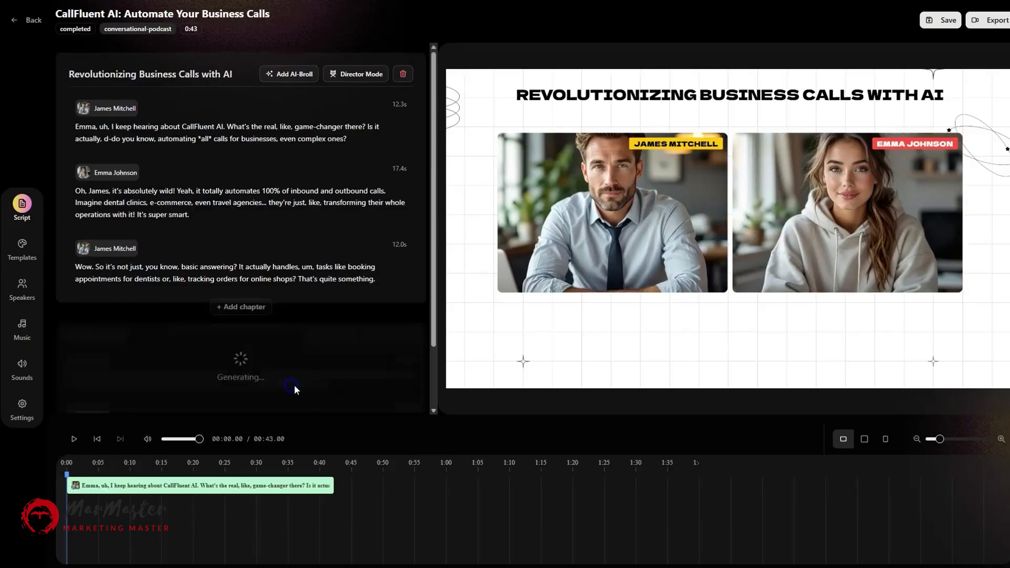
# Look through the script and the video templates, and preview the podcast where the second chapter begins, at about 0:42.
pyautogui.scroll(-2, 359, 293)
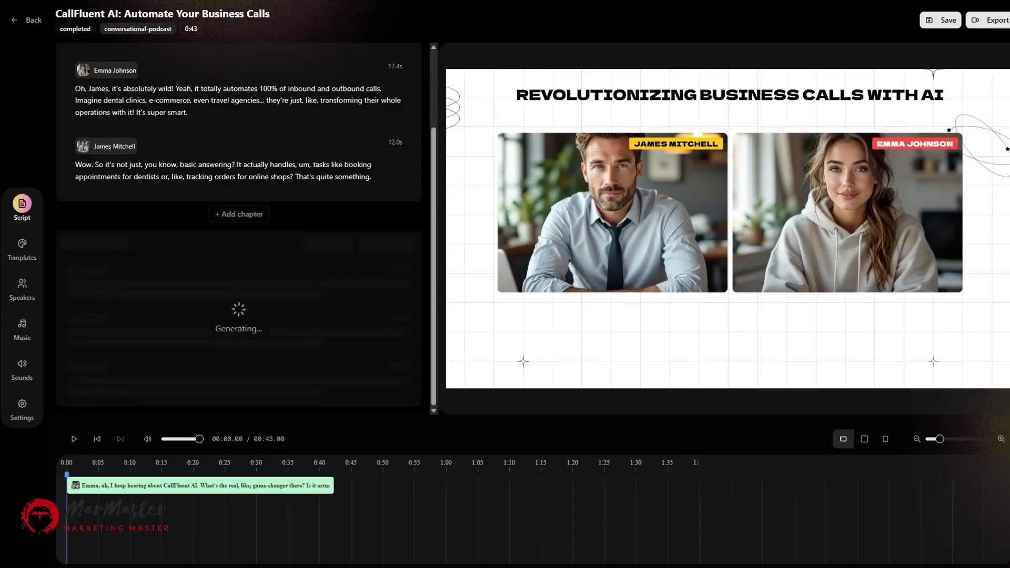
pyautogui.scroll(3, 333, 288)
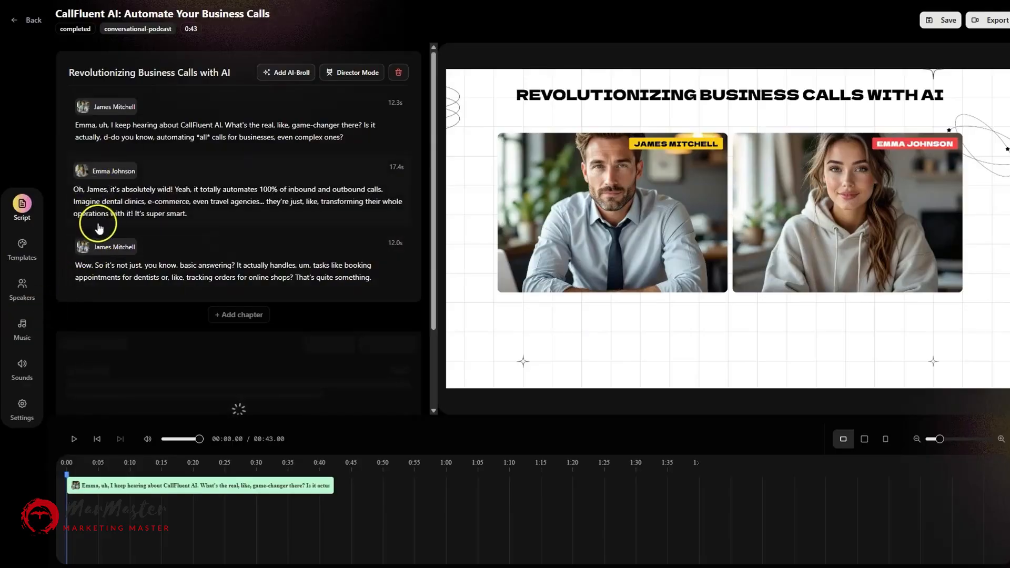
pyautogui.click(21, 247)
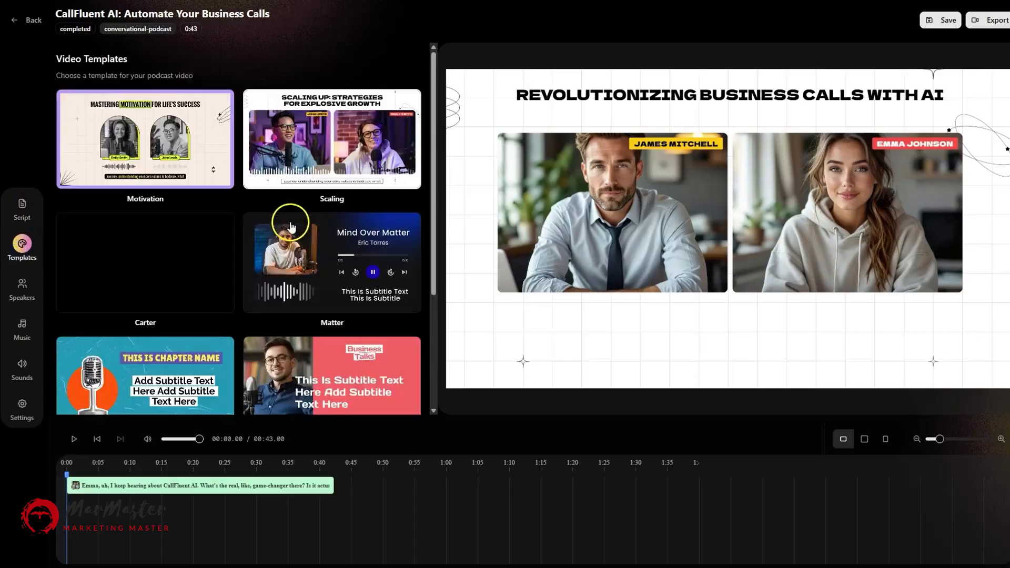
pyautogui.click(351, 249)
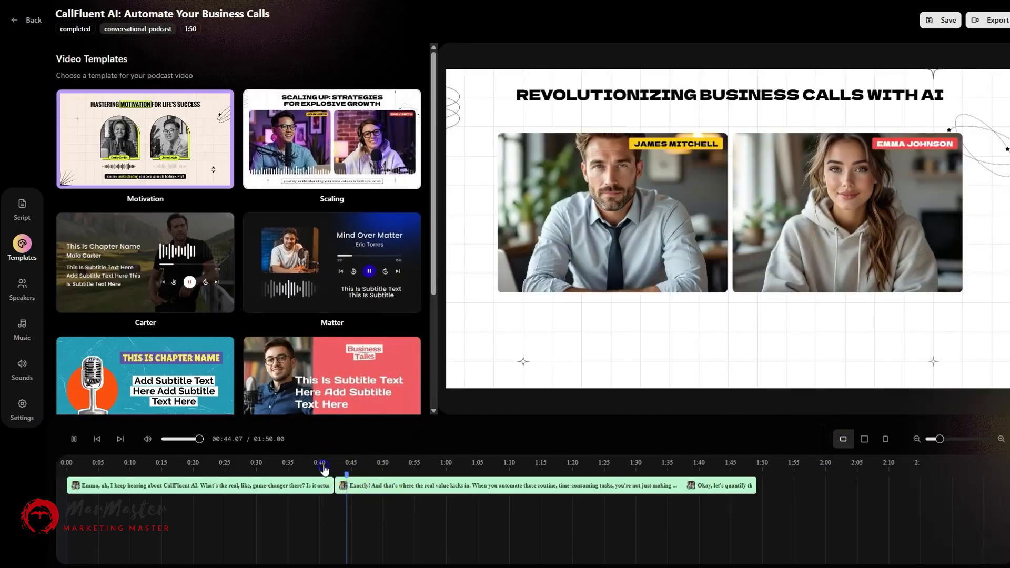
pyautogui.click(321, 465)
pyautogui.click(331, 466)
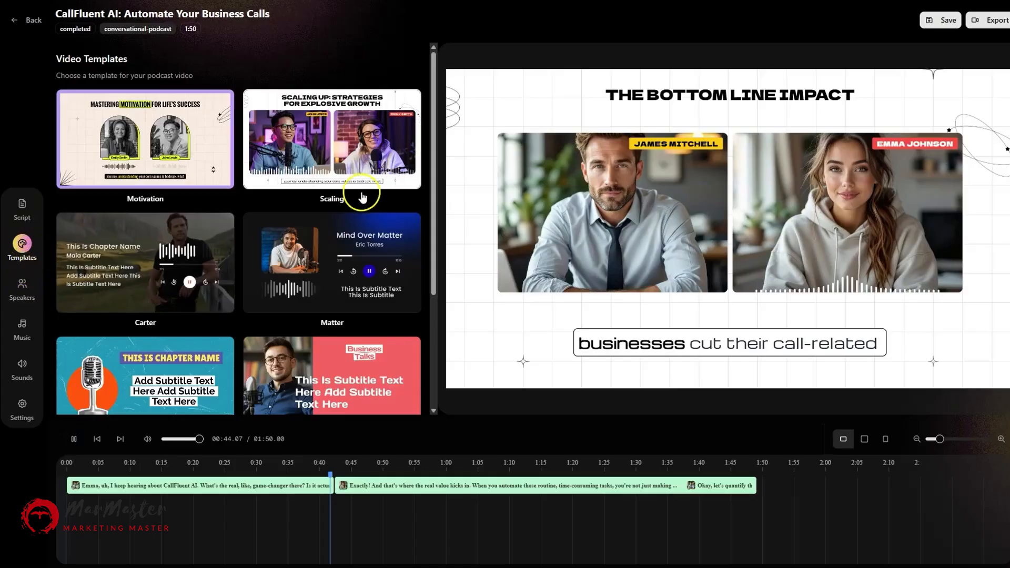
# Inspect the Tech Reviewer speaker's profile fields and the list of available voices.
pyautogui.click(24, 288)
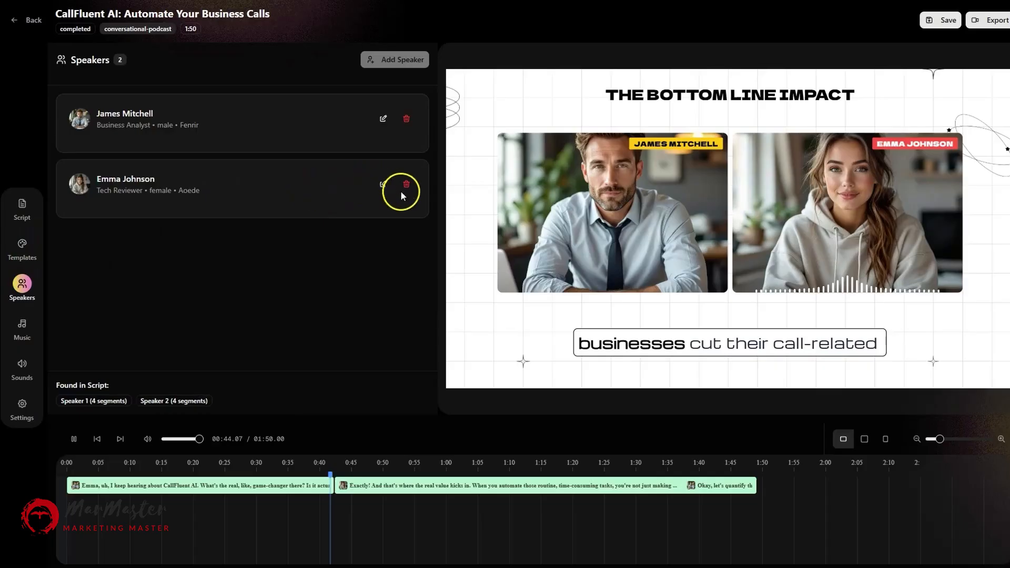
pyautogui.click(383, 184)
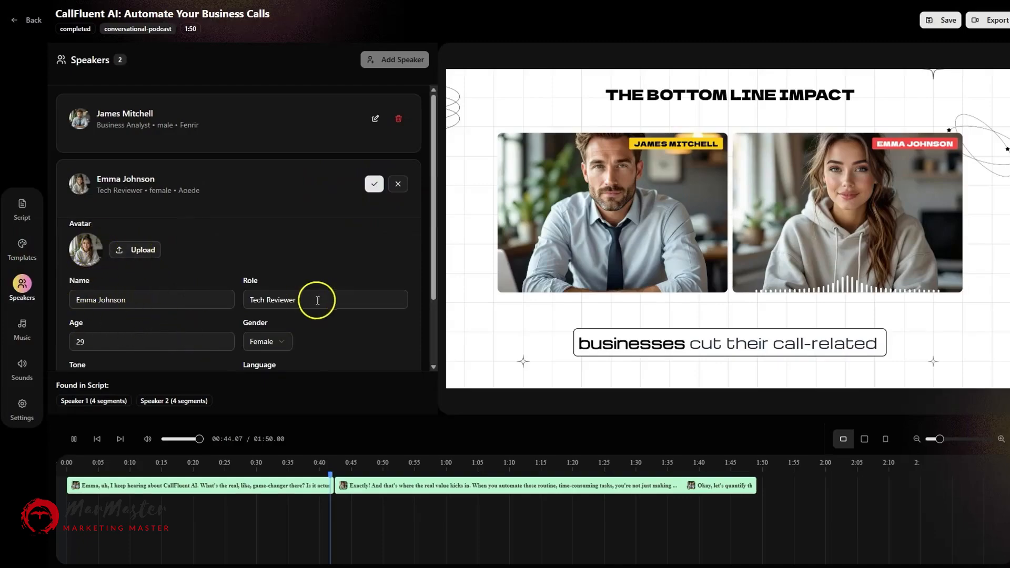
pyautogui.scroll(-2, 263, 309)
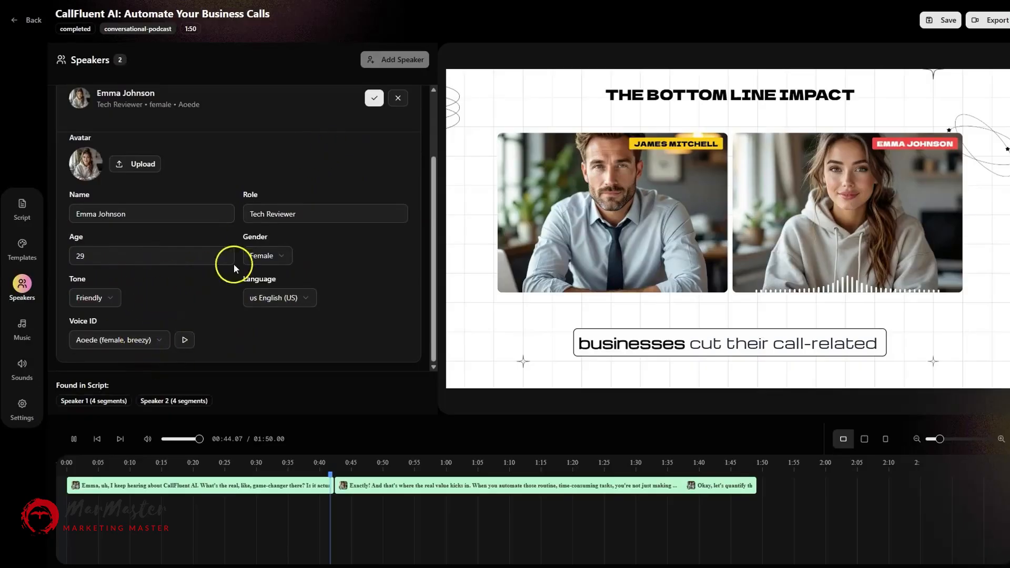
pyautogui.click(160, 341)
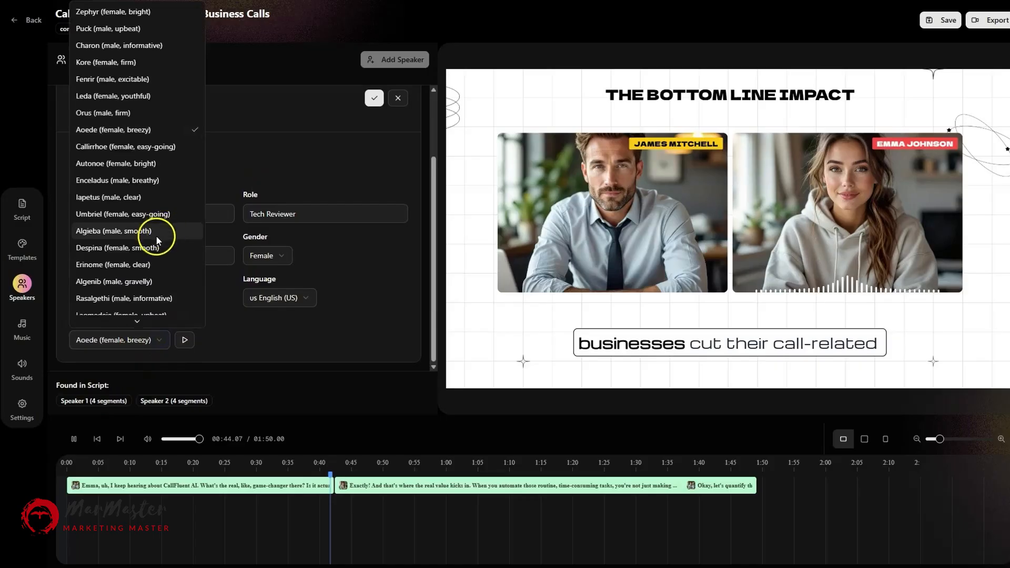
pyautogui.scroll(-3, 156, 235)
pyautogui.click(305, 338)
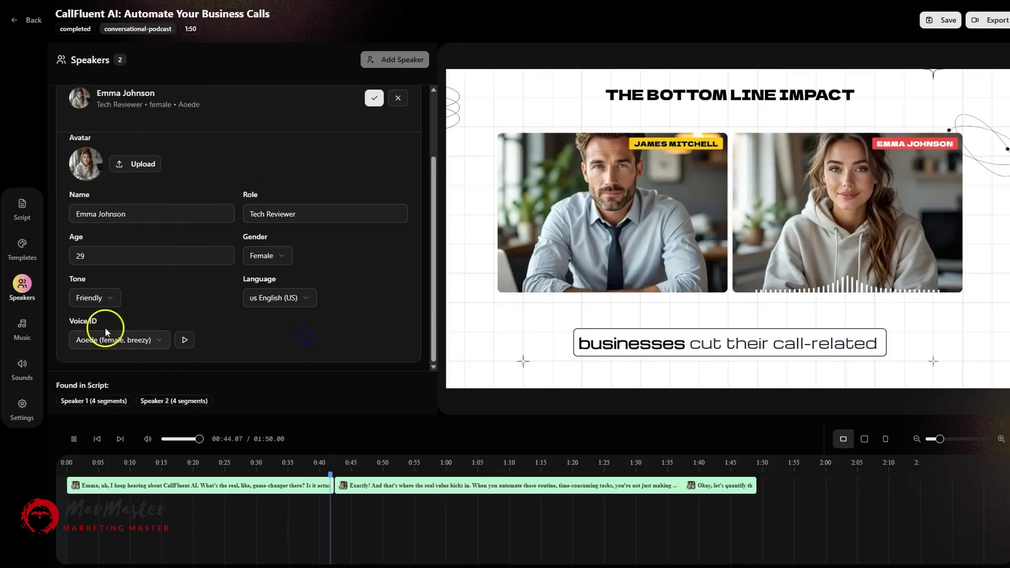
# Add the background track VBM (Juno Remix) and the sound effect Cinematic tunnel reverb woosh to the podcast timeline.
pyautogui.click(24, 324)
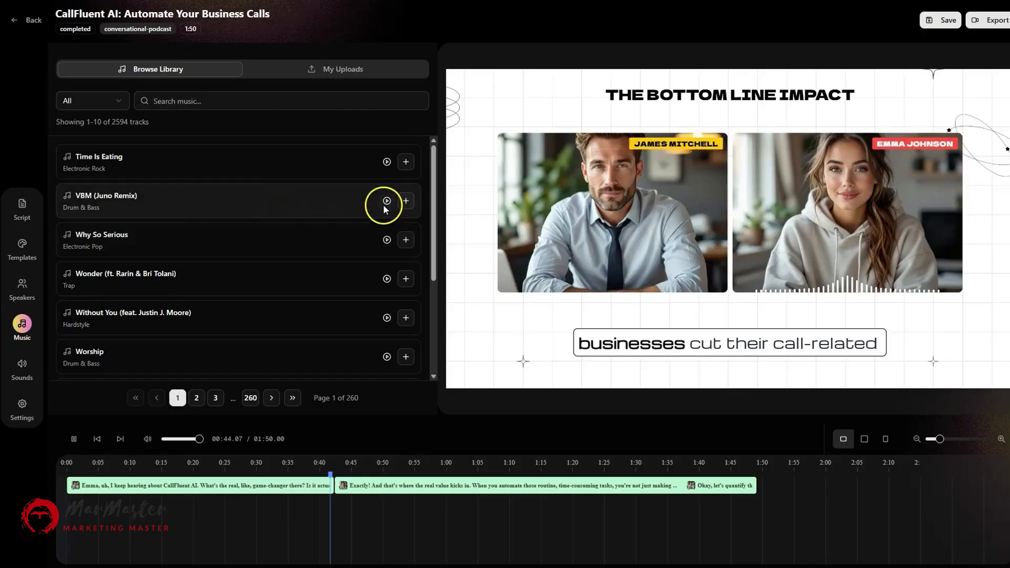
pyautogui.click(405, 200)
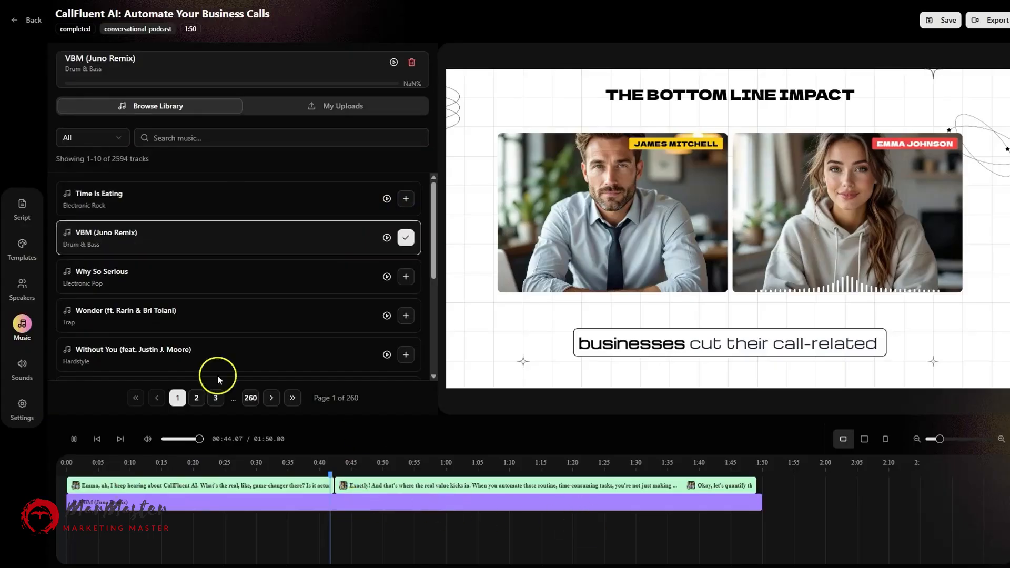
pyautogui.click(22, 367)
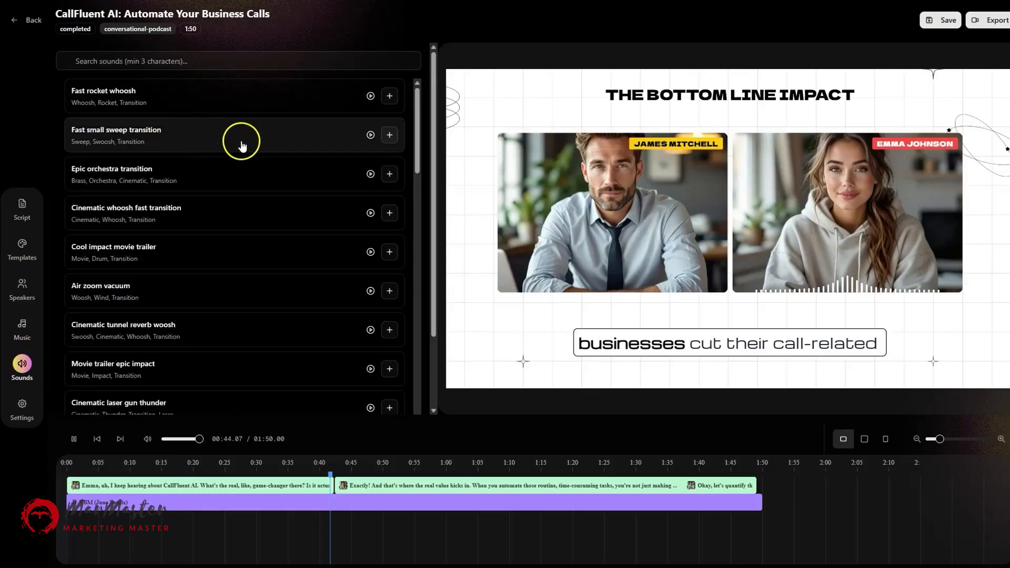
pyautogui.click(206, 61)
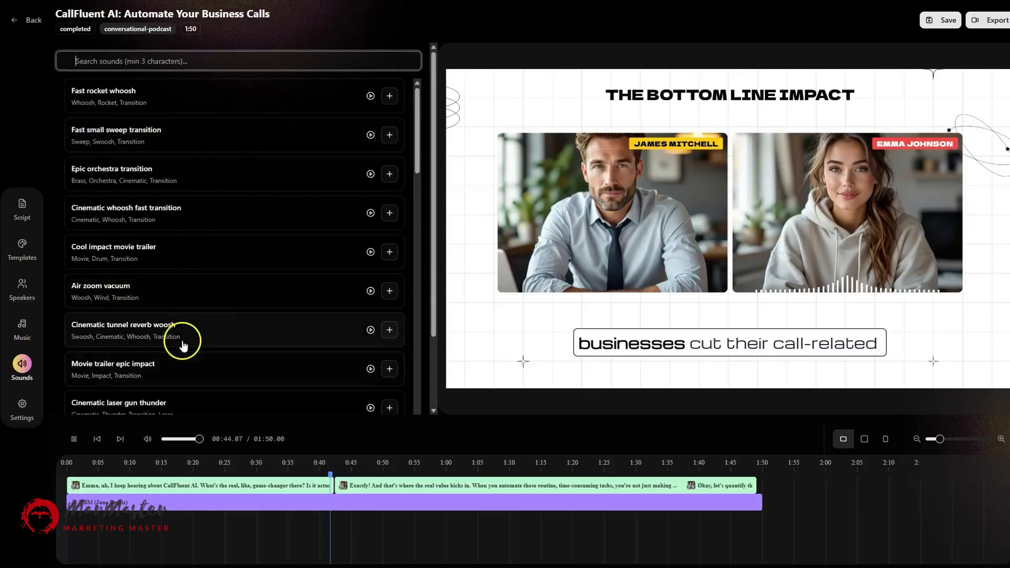
pyautogui.click(229, 329)
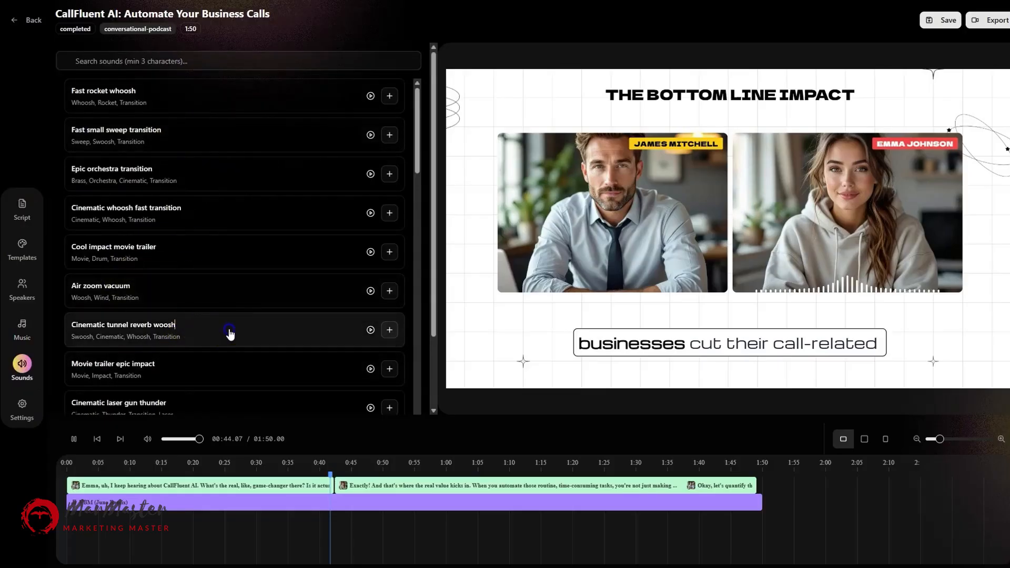
pyautogui.click(389, 331)
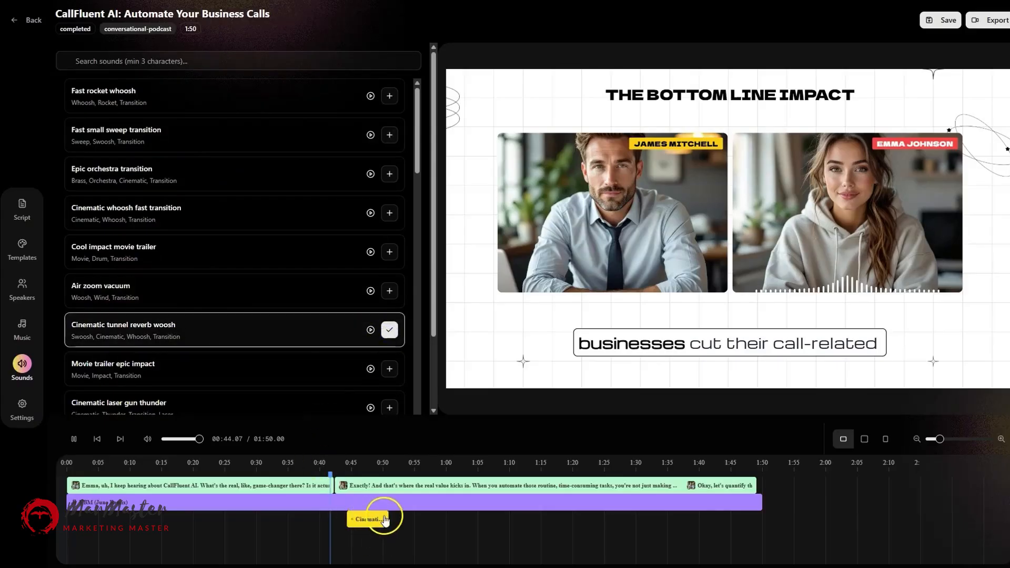
# Check the project settings and preview the podcast in square and vertical formats, ending on landscape.
pyautogui.click(22, 407)
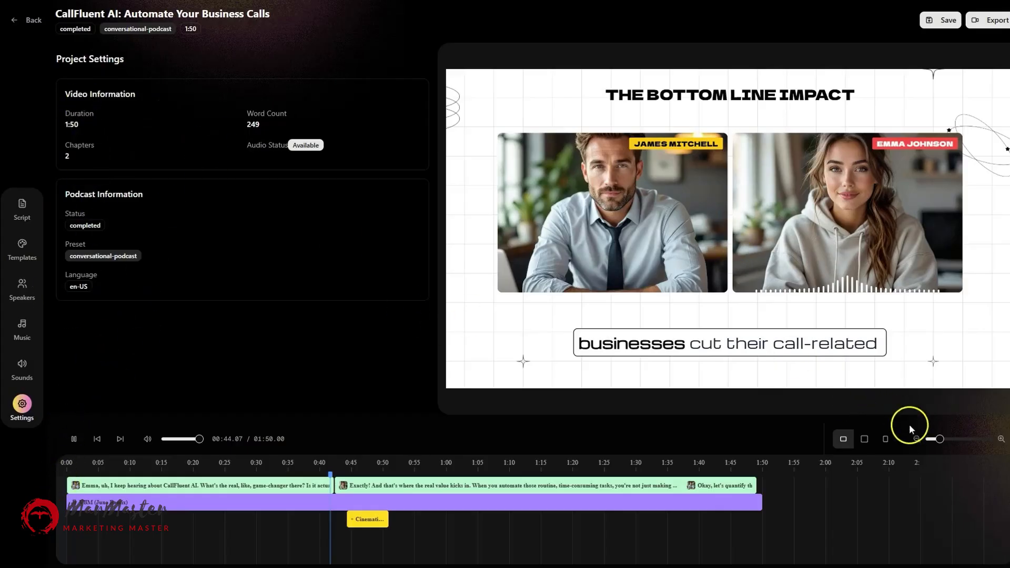
pyautogui.moveTo(940, 441)
pyautogui.mouseDown()
pyautogui.moveTo(925, 451)
pyautogui.moveTo(941, 444)
pyautogui.mouseUp()
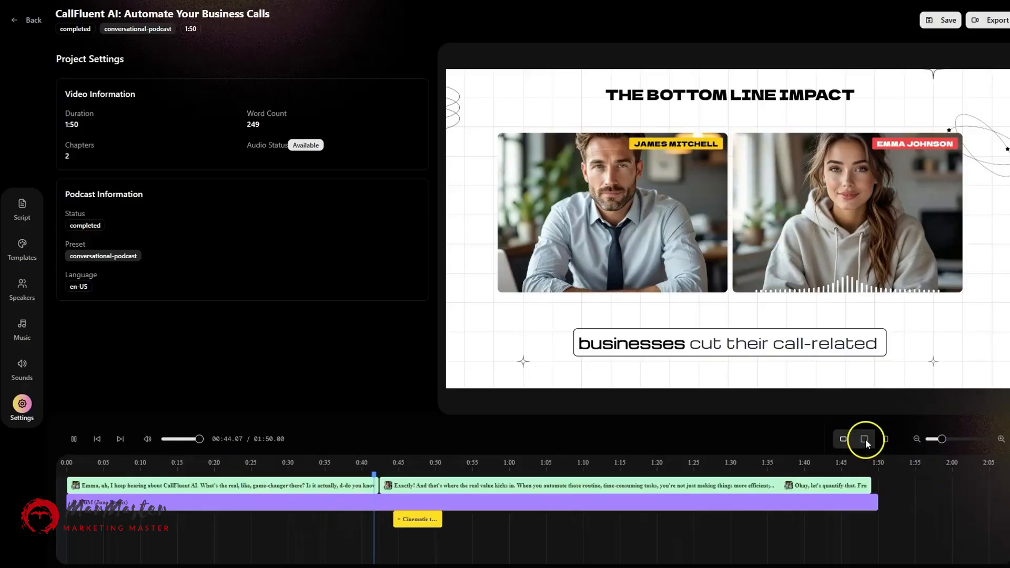
pyautogui.click(843, 440)
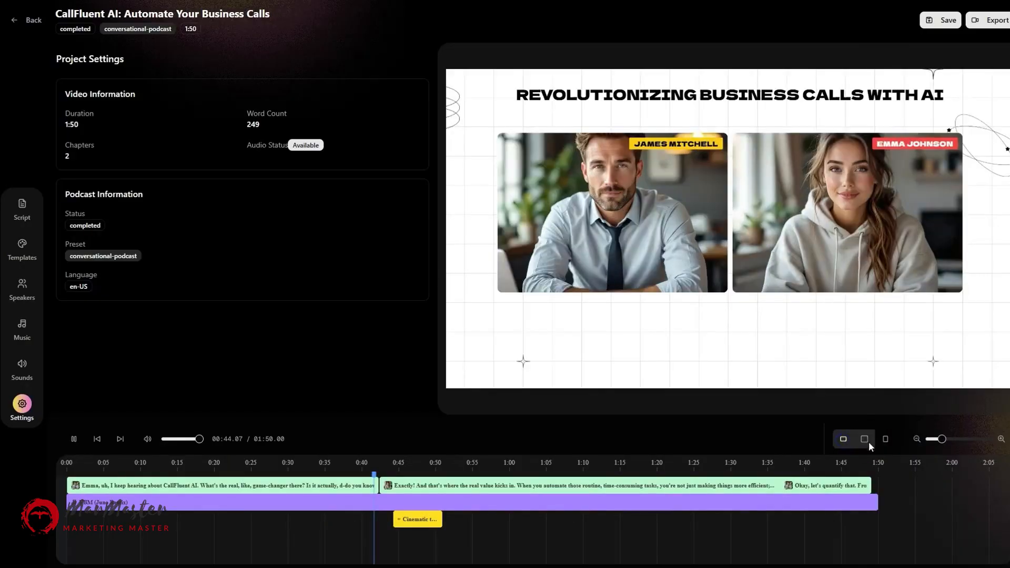
pyautogui.click(865, 440)
pyautogui.click(885, 441)
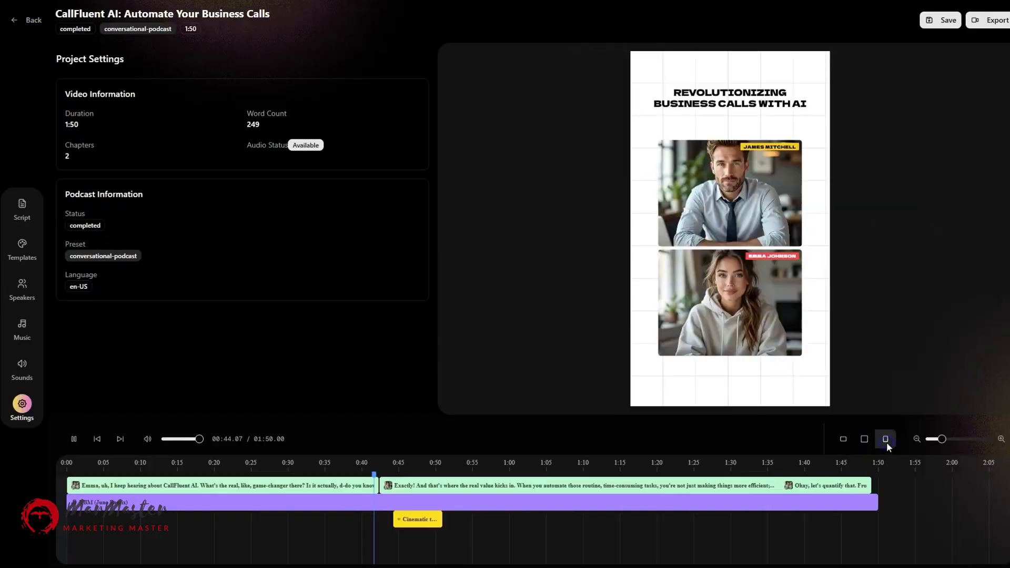
pyautogui.click(843, 440)
pyautogui.click(864, 439)
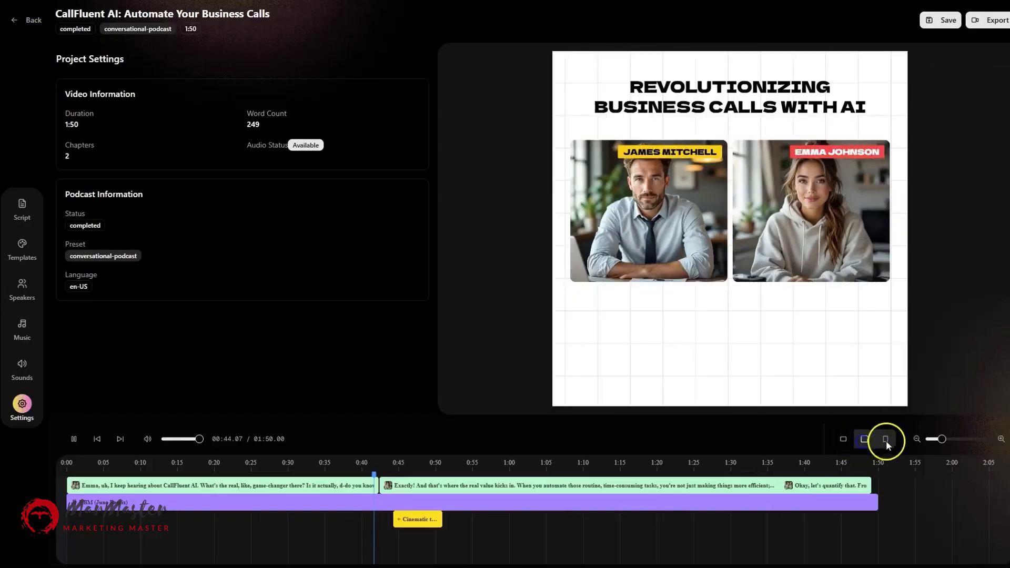
pyautogui.click(886, 441)
pyautogui.click(843, 441)
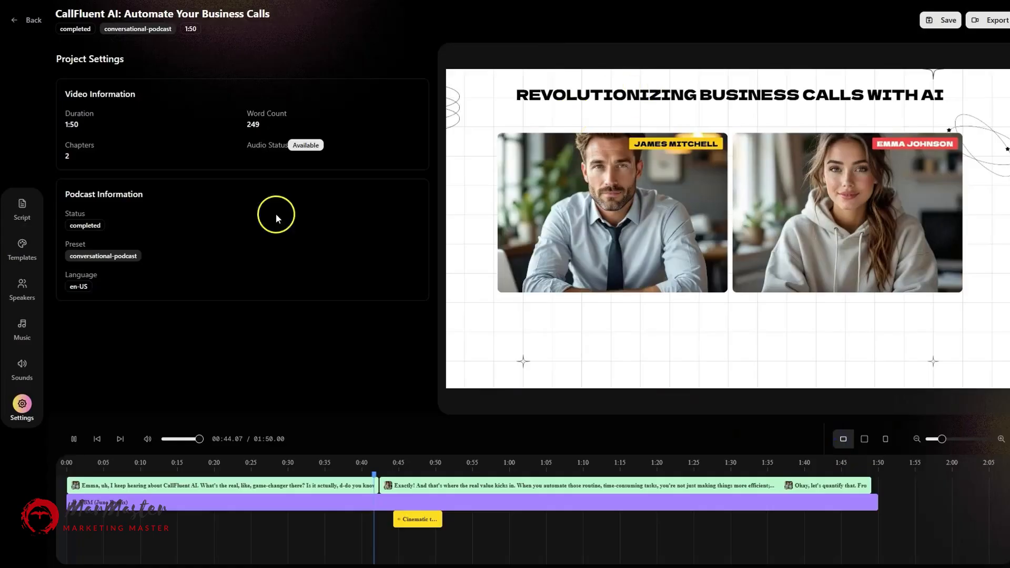
# Generate AI B-roll for the chapter "Revolutionizing Business Calls with AI" with the instructions "use phone calls" and preview it at about 0:03.
pyautogui.click(21, 207)
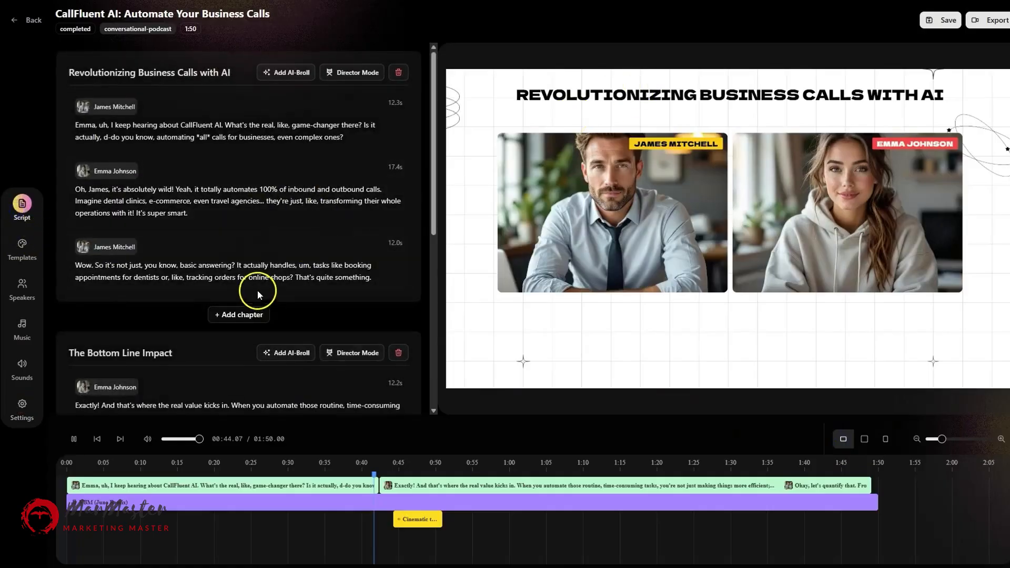
pyautogui.scroll(-4, 257, 295)
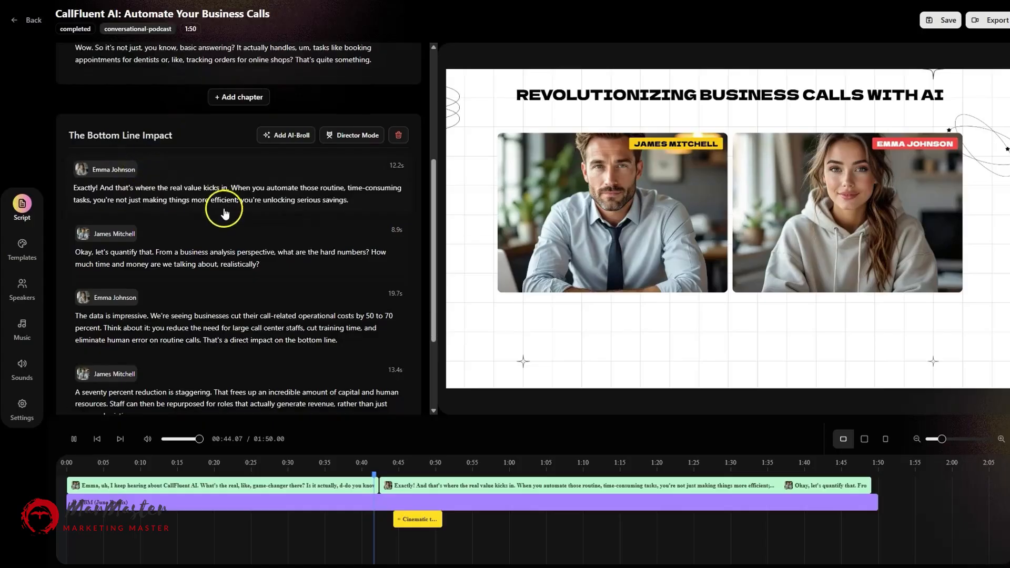
pyautogui.scroll(-3, 225, 206)
pyautogui.scroll(7, 311, 220)
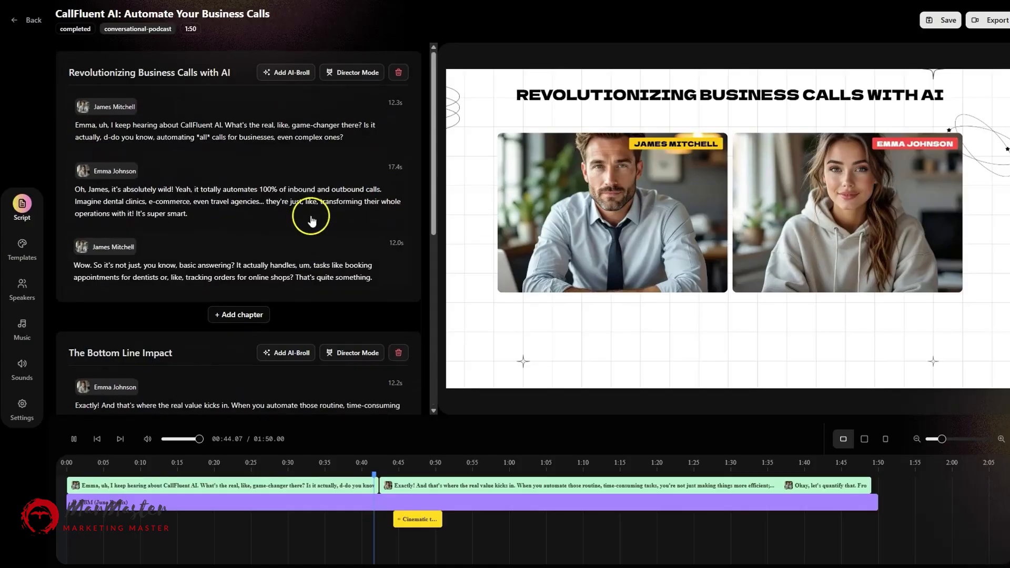
pyautogui.click(279, 74)
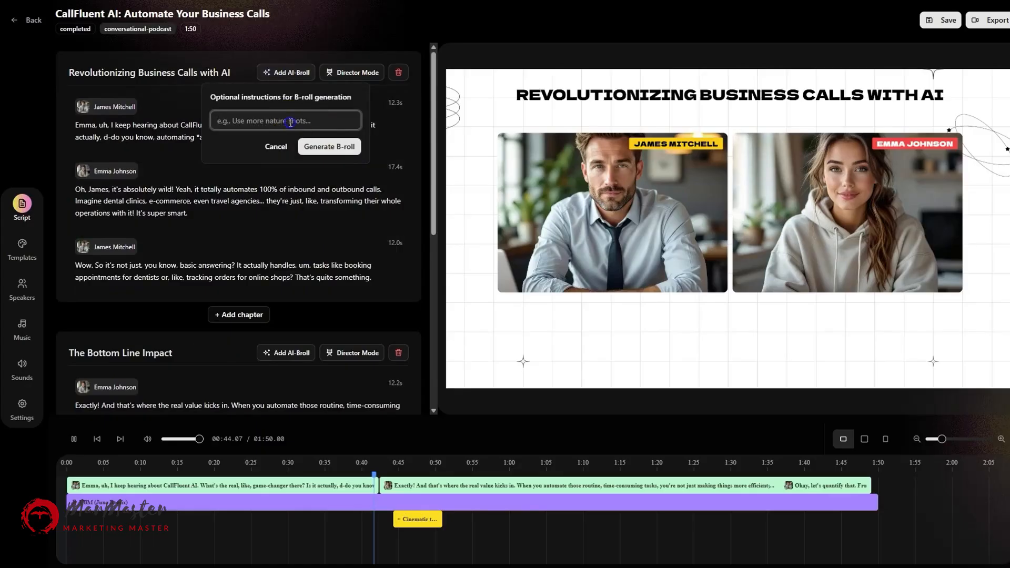
pyautogui.write('use phone calls')
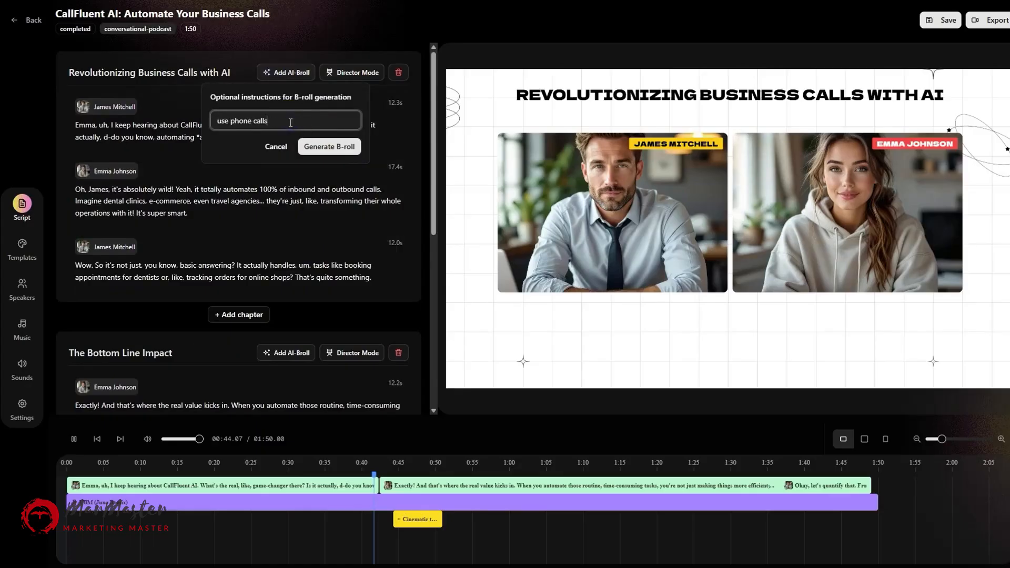
pyautogui.click(330, 148)
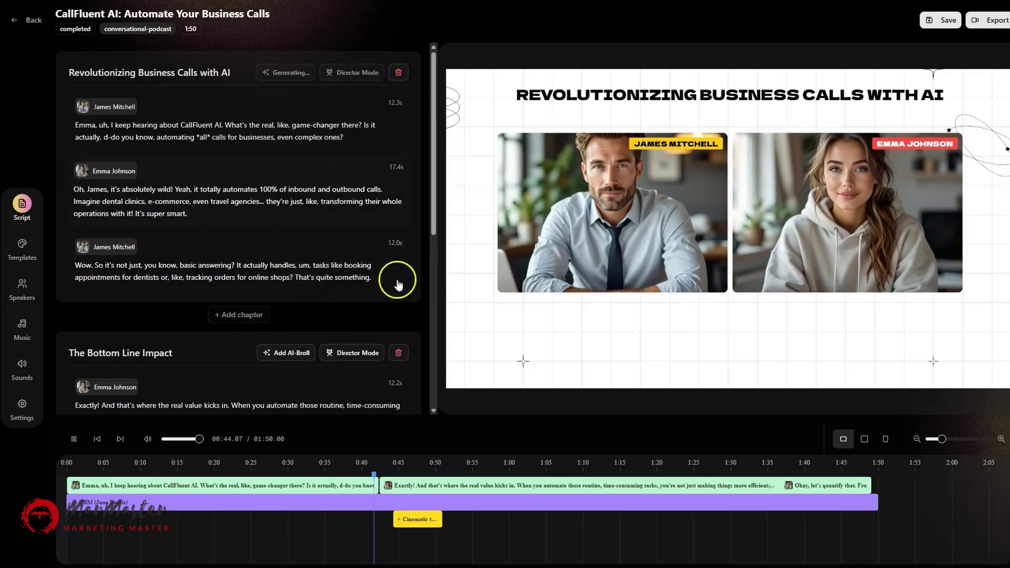
pyautogui.moveTo(431, 195); pyautogui.dragTo(430, 128)
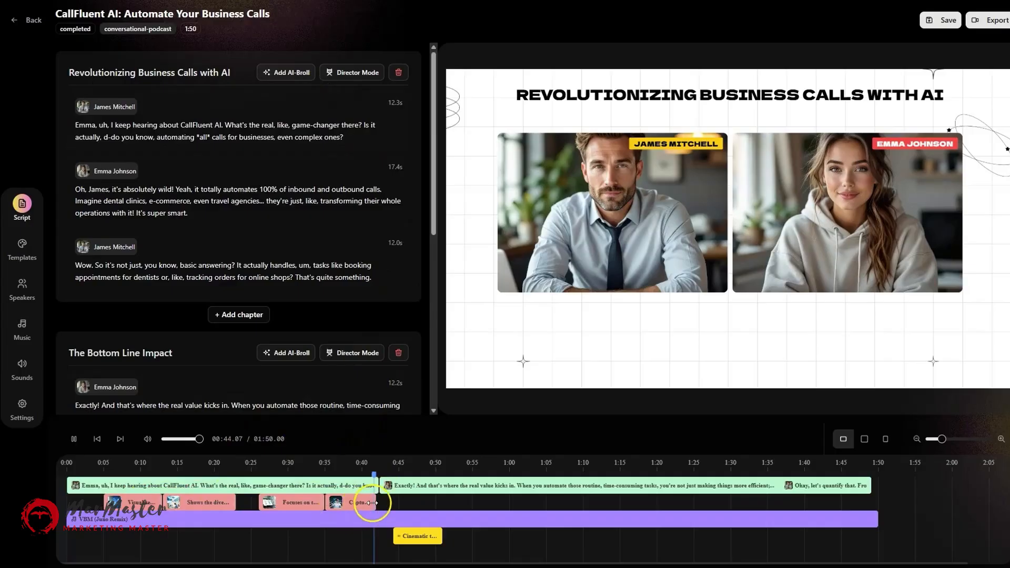
pyautogui.click(88, 465)
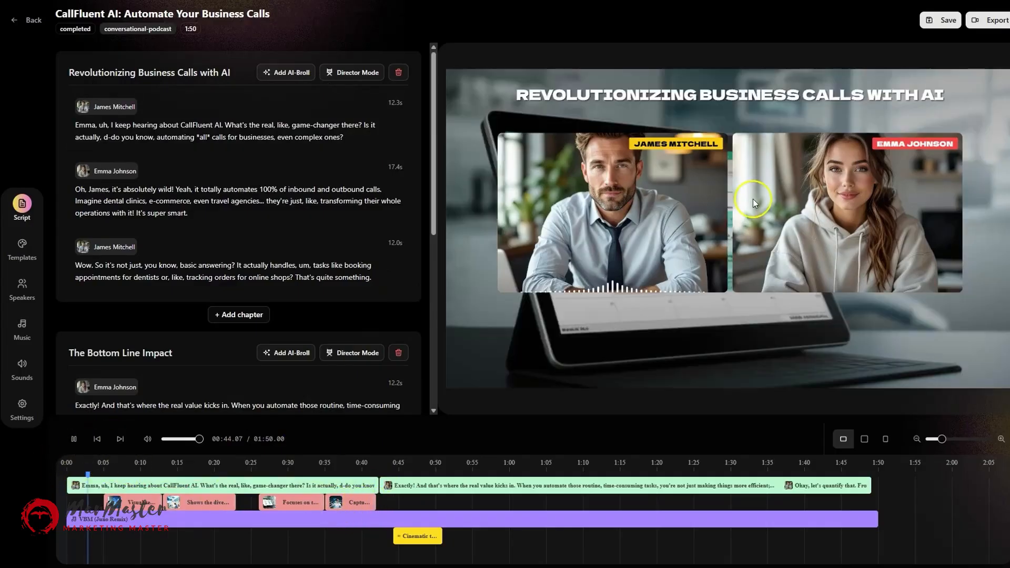
# Export the podcast video and open the list of podcasts.
pyautogui.click(985, 23)
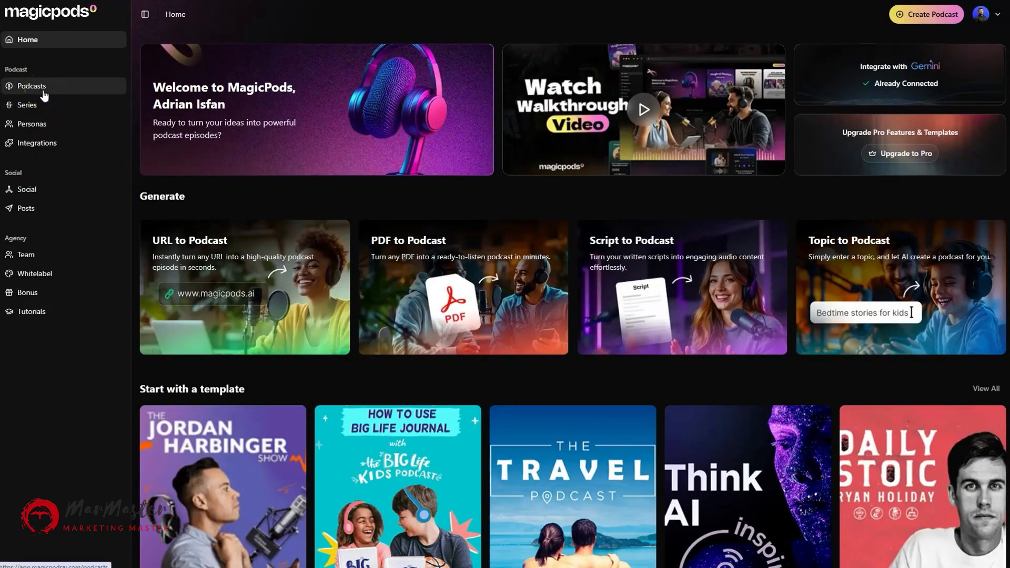
pyautogui.click(44, 95)
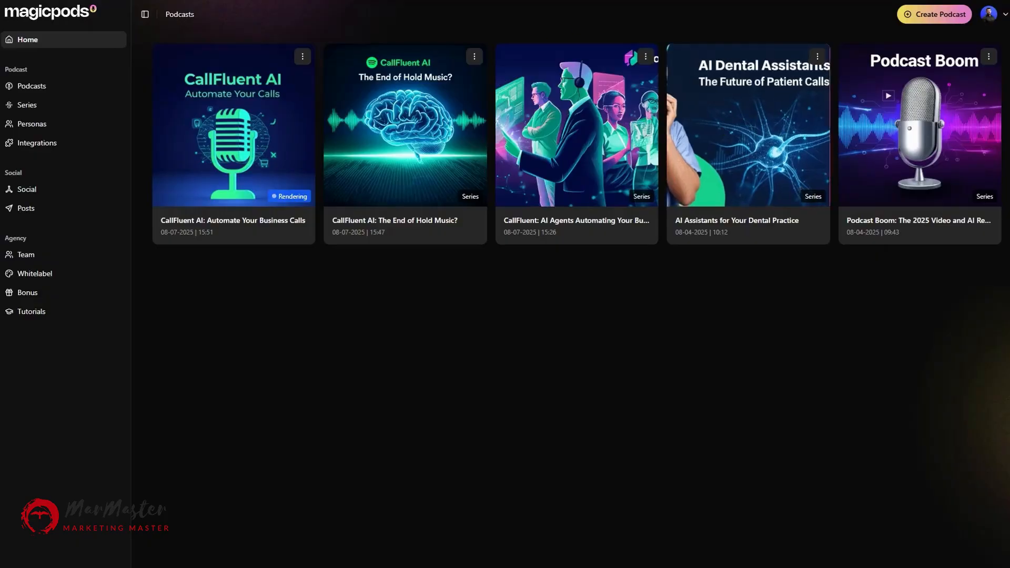
# Start a new custom persona, enter the persona's name and set the age to 35.
pyautogui.click(36, 129)
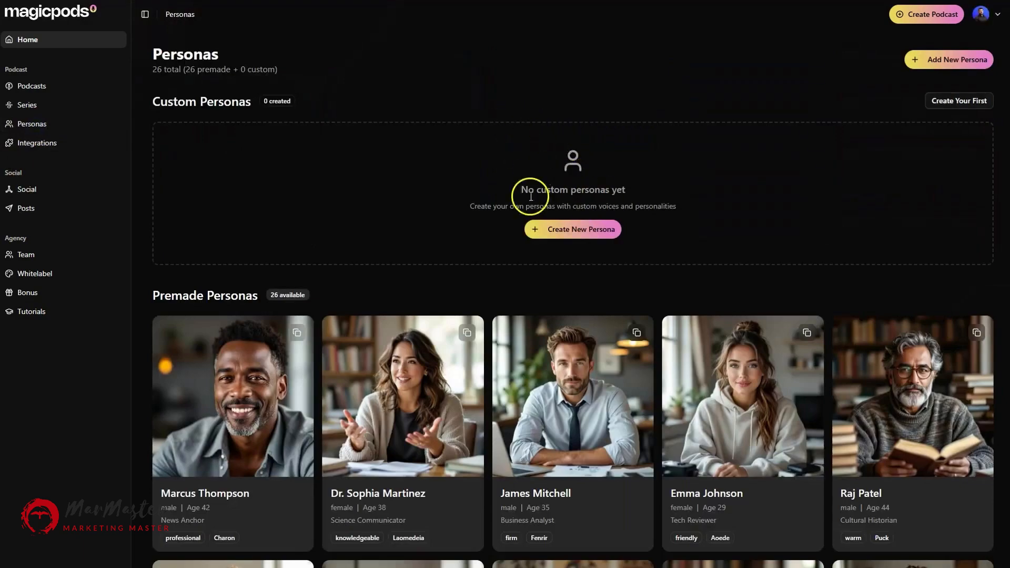
pyautogui.click(542, 231)
pyautogui.click(236, 144)
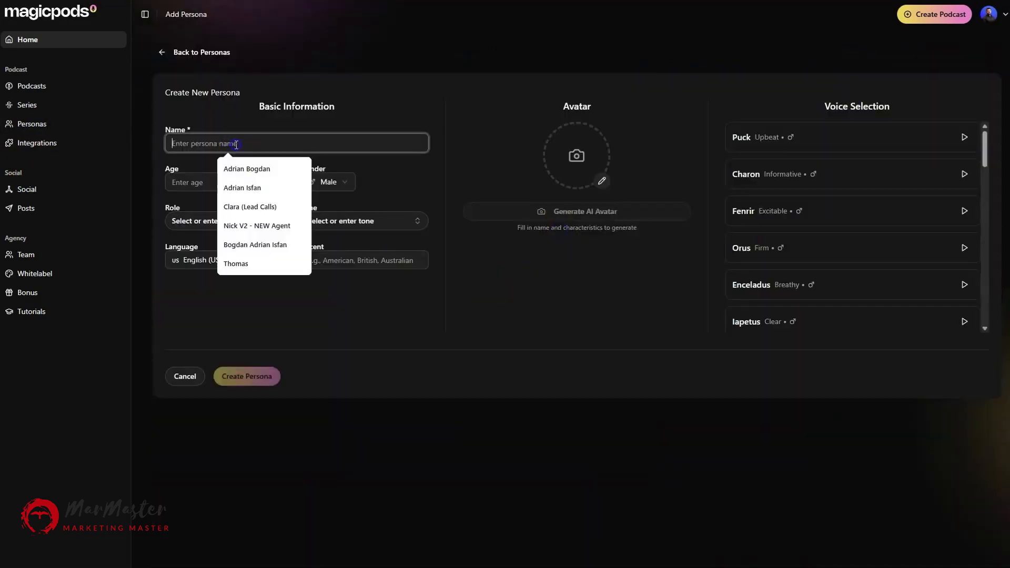
pyautogui.write('A')
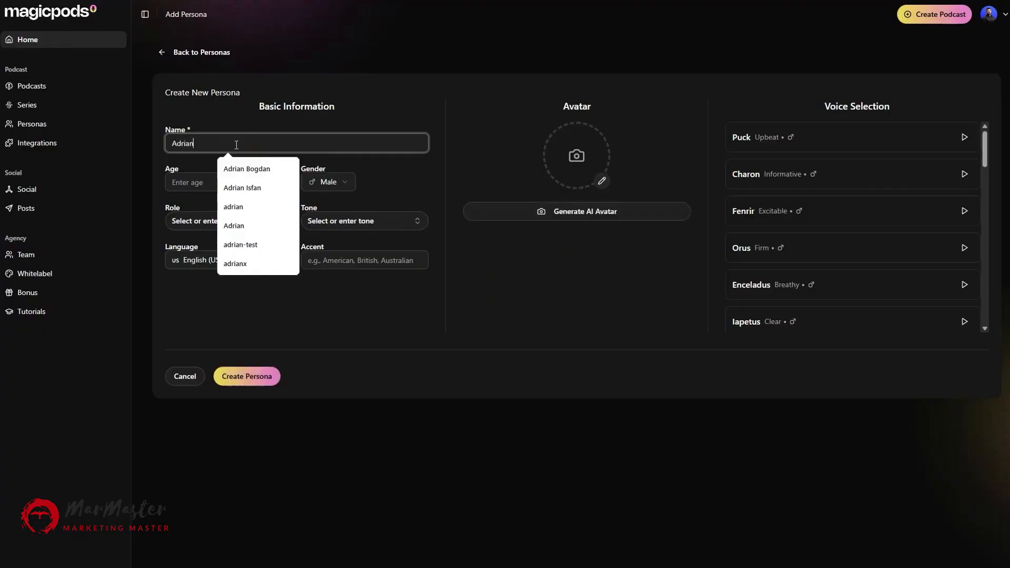
pyautogui.write('drian')
pyautogui.press('Tab')
pyautogui.write('35')
pyautogui.press('Tab')
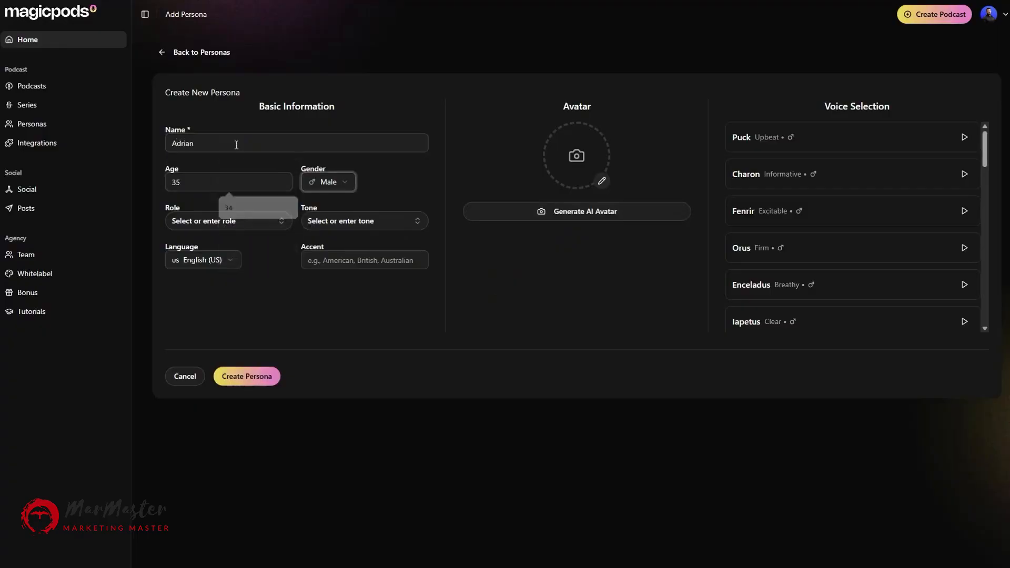
# Set the persona's role to Expert and its tone to Professional.
pyautogui.click(229, 221)
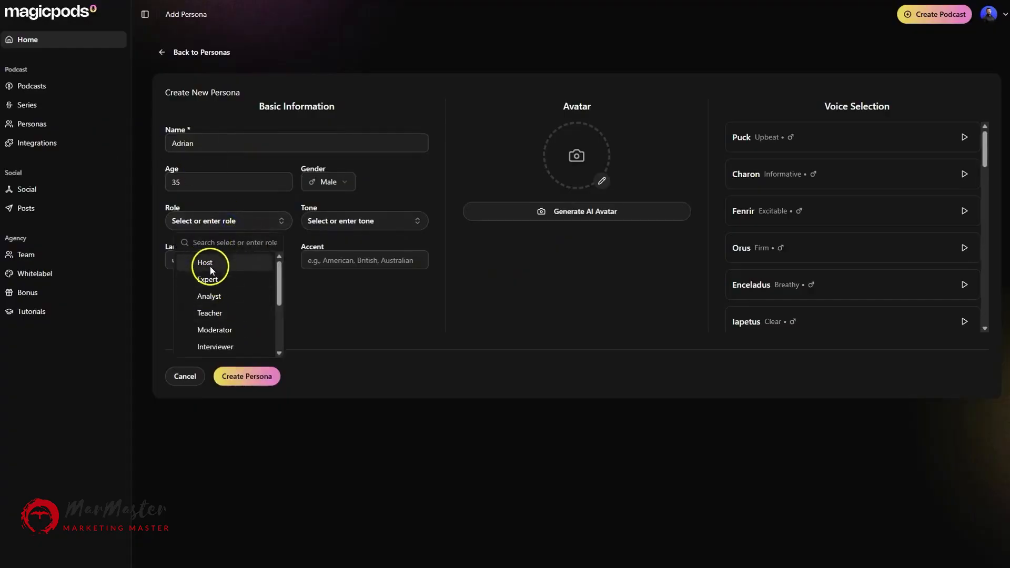
pyautogui.click(219, 279)
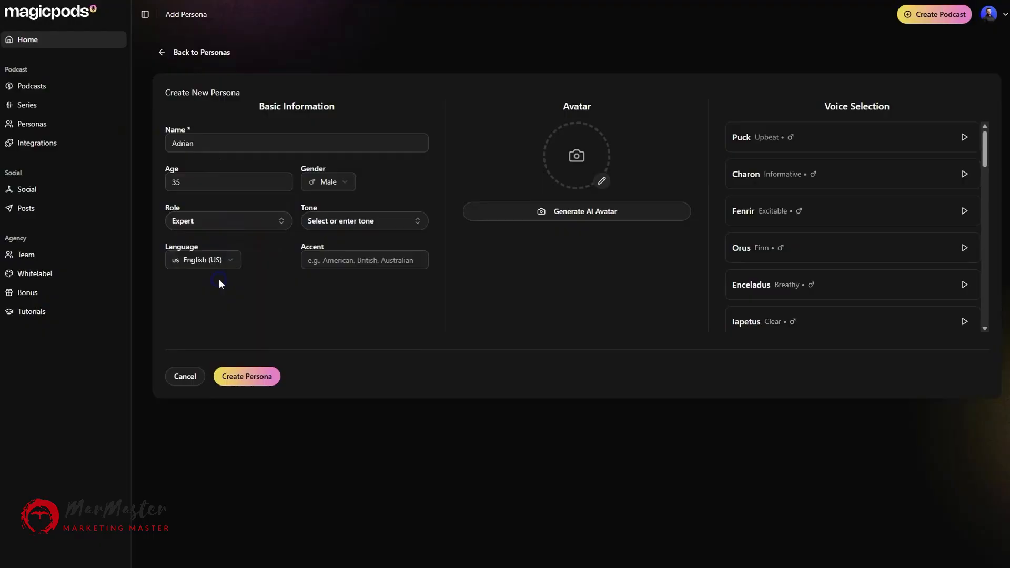
pyautogui.click(352, 222)
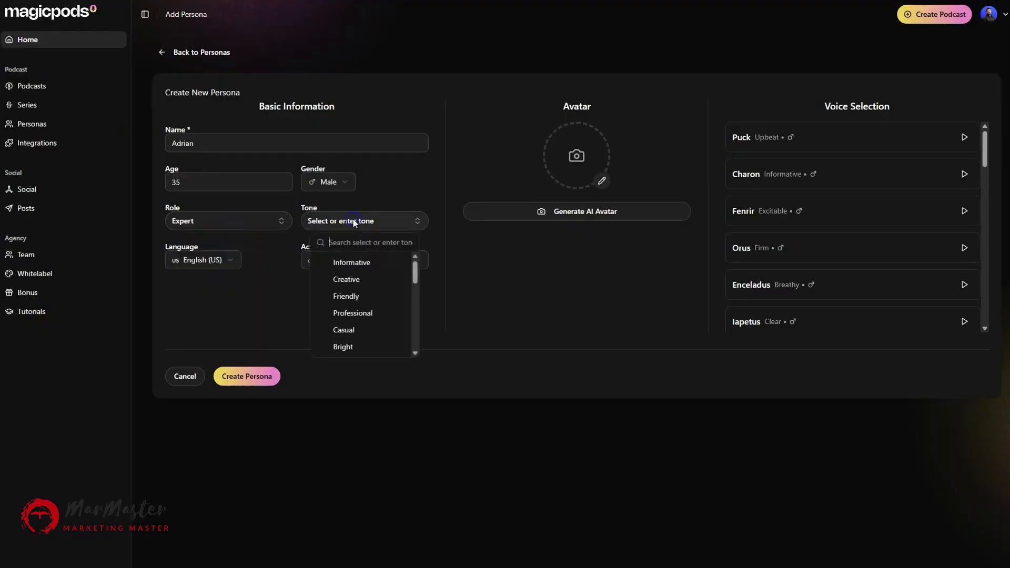
pyautogui.click(360, 314)
# Browse the available languages, keep English (US) for the persona and set its accent to American.
pyautogui.click(228, 265)
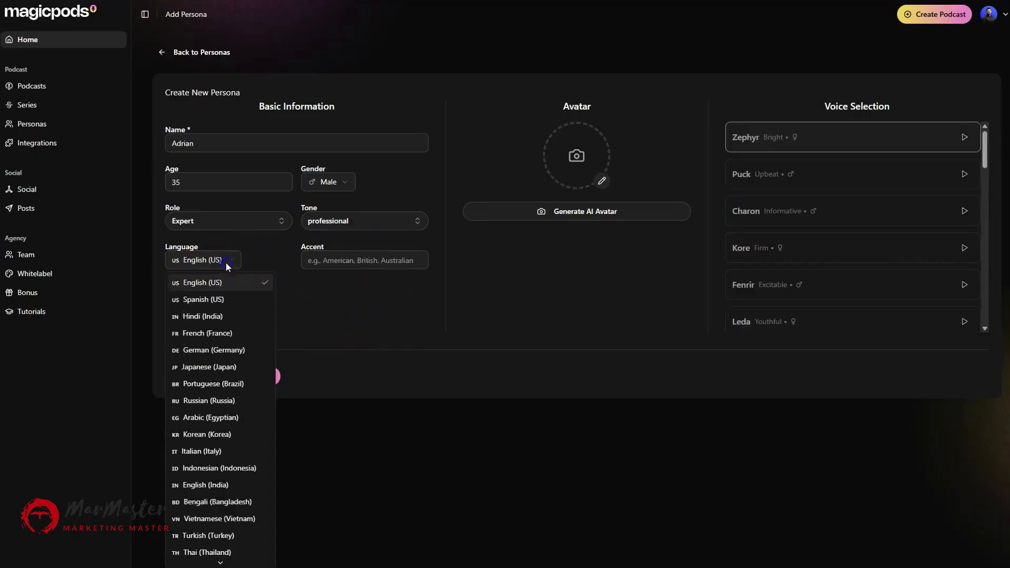
pyautogui.click(227, 262)
pyautogui.click(229, 268)
pyautogui.scroll(-3, 215, 335)
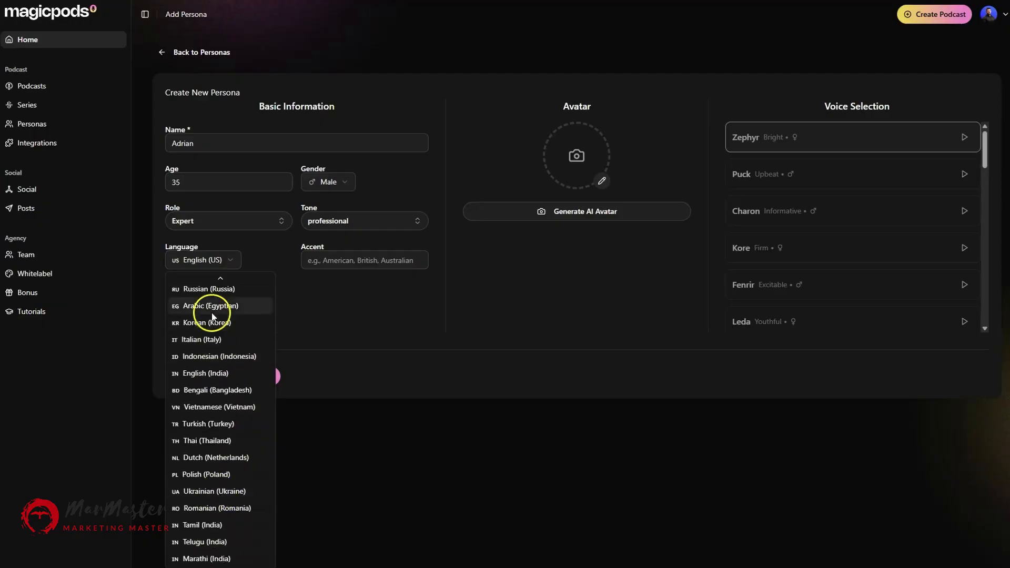
pyautogui.scroll(3, 211, 312)
pyautogui.click(216, 284)
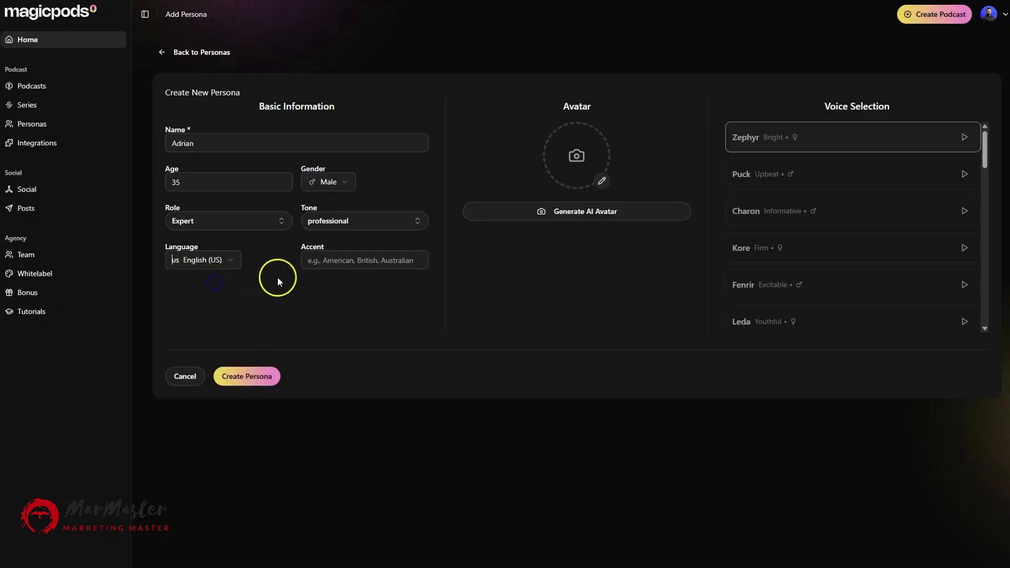
pyautogui.click(351, 261)
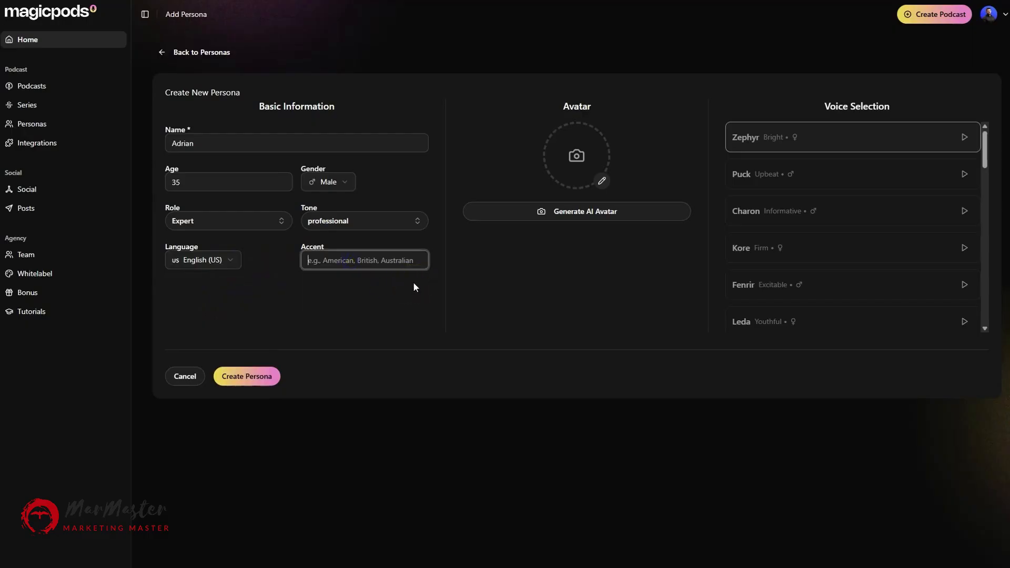
pyautogui.write('American')
# Upload the portrait photo with the purple background as the avatar and create the persona.
pyautogui.click(575, 154)
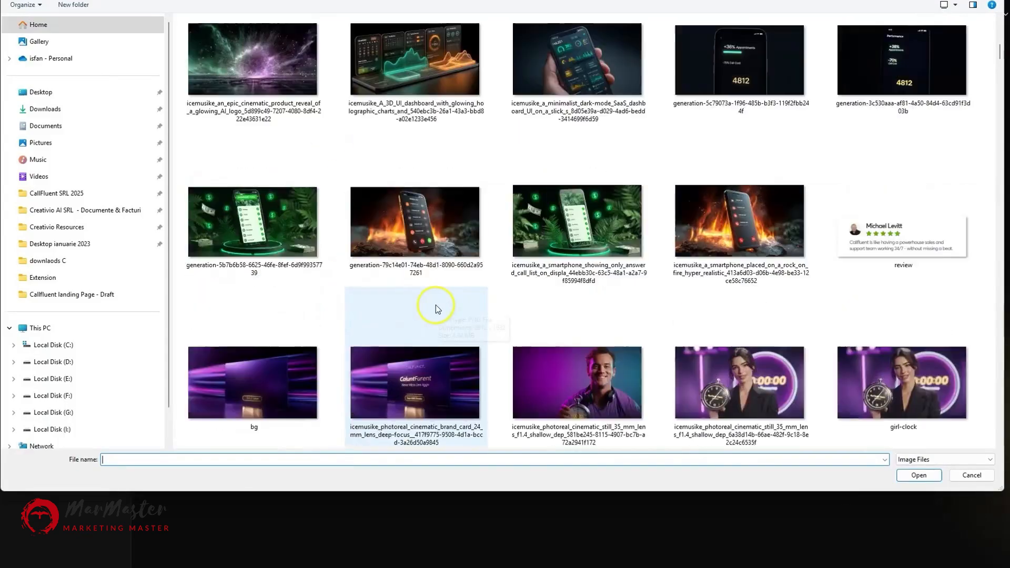
pyautogui.scroll(-5, 435, 309)
pyautogui.doubleClick(435, 293)
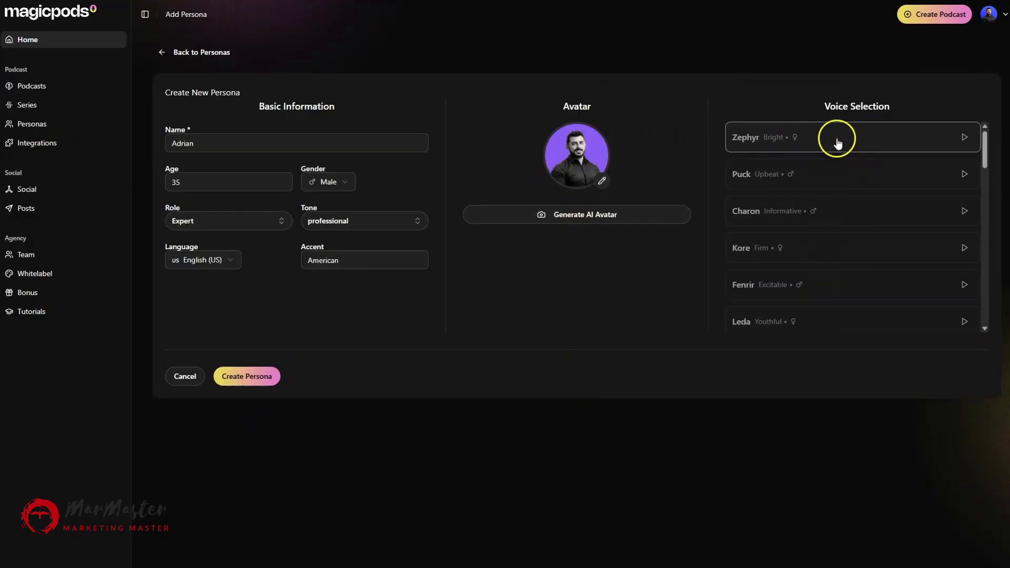
pyautogui.click(256, 380)
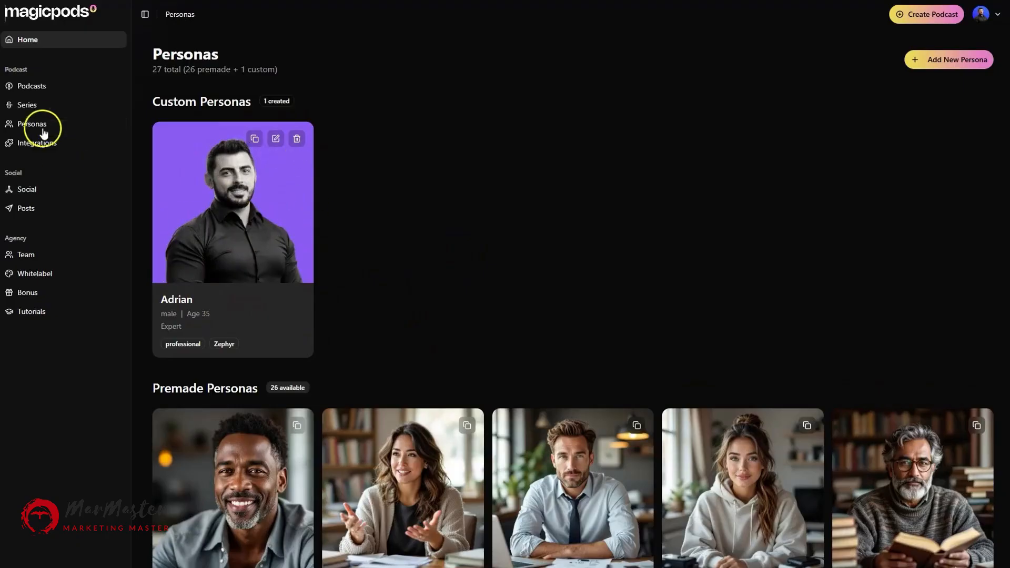
# Check the podcast series list and start a new podcast as a Recurring Series.
pyautogui.click(38, 111)
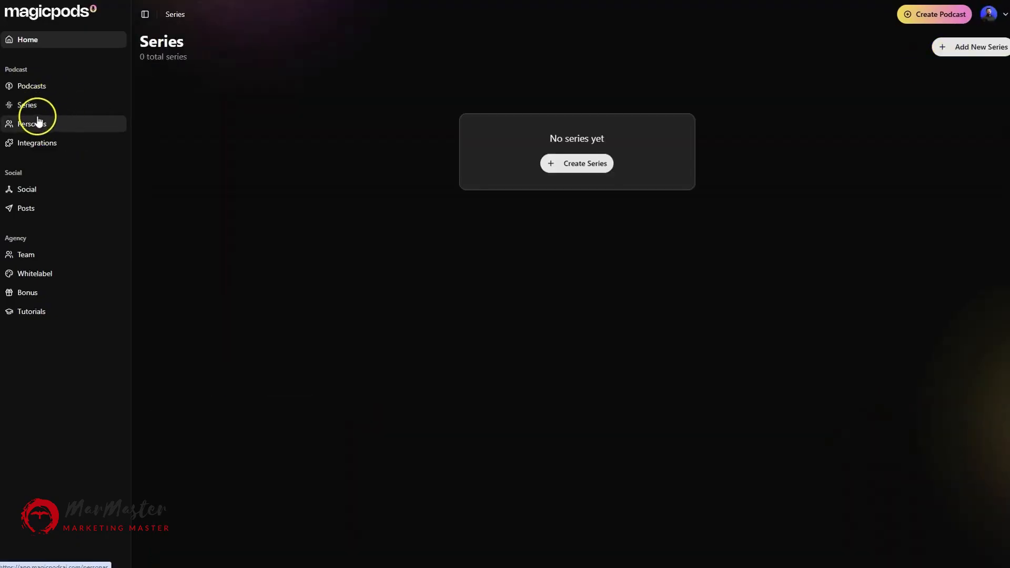
pyautogui.click(46, 42)
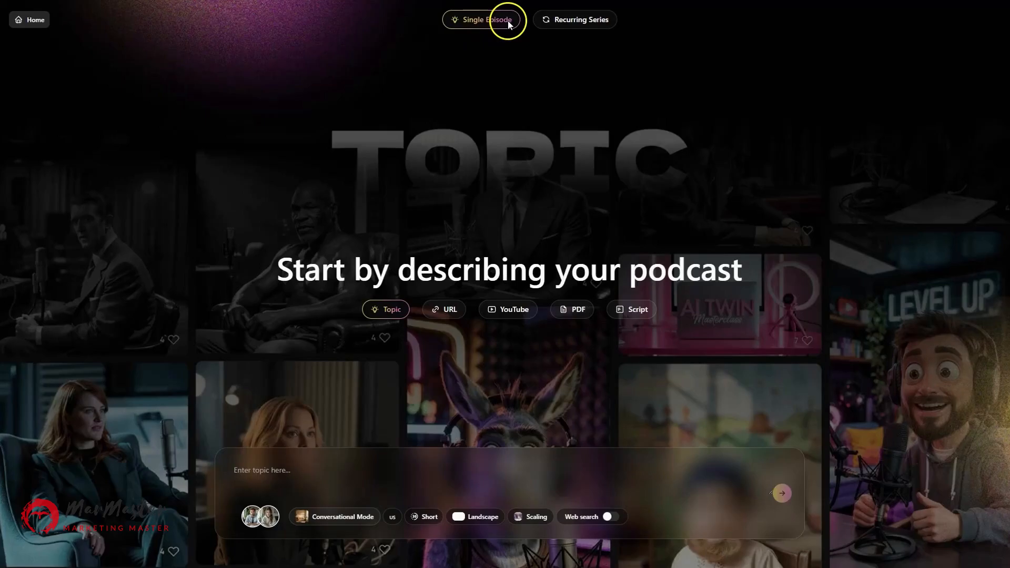
pyautogui.click(588, 24)
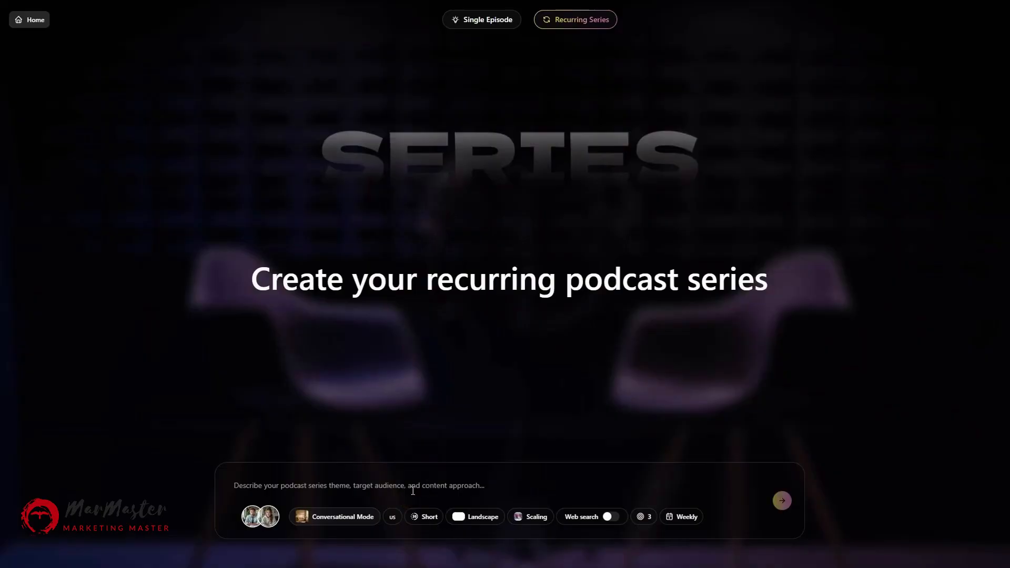
# Review the frequency options for the recurring series, keep Weekly and open the series description for editing.
pyautogui.click(683, 517)
pyautogui.click(676, 406)
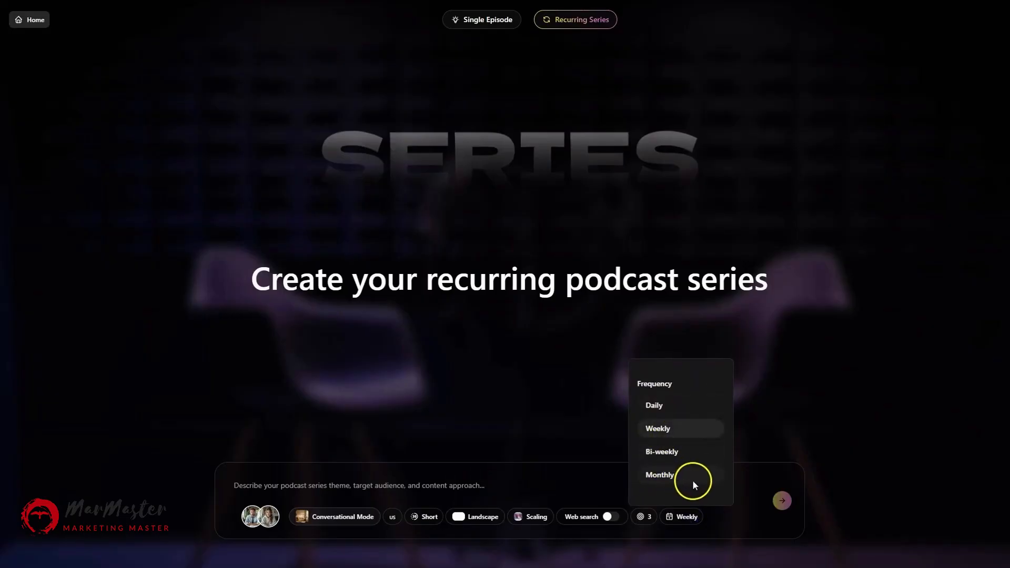
pyautogui.click(360, 487)
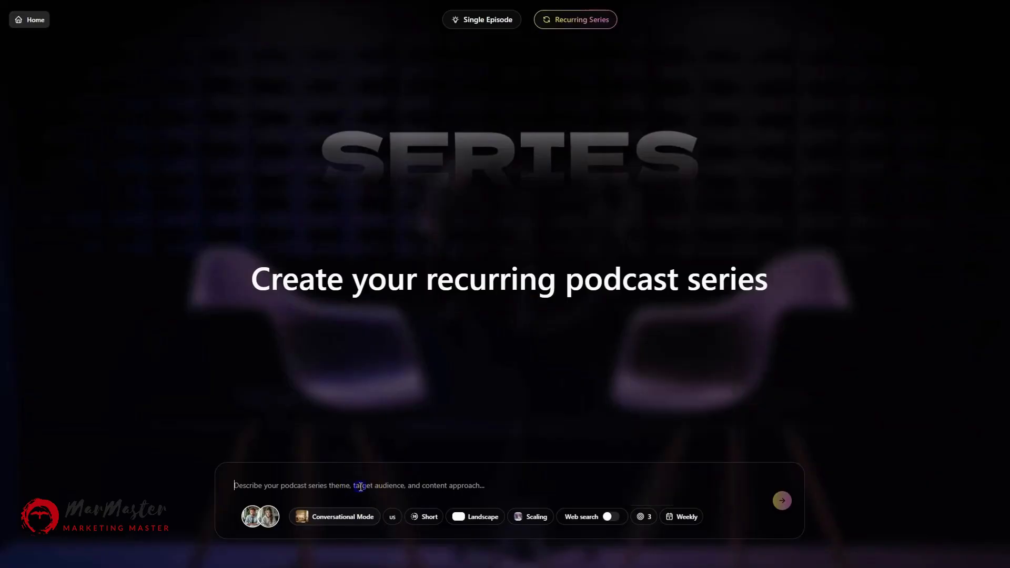